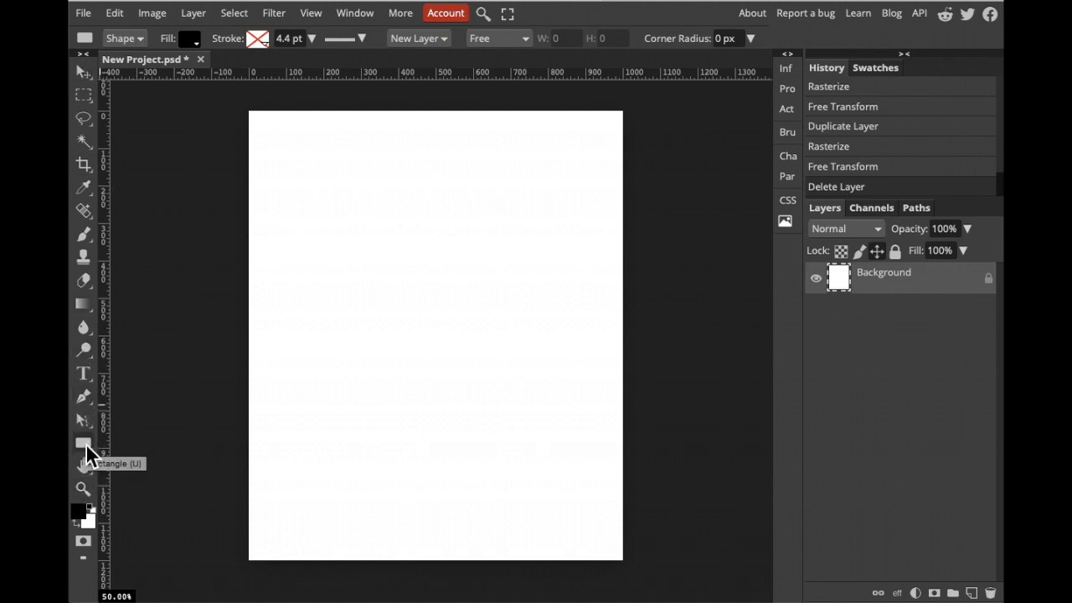
- Draw a large circle with the Ellipse tool in the middle of the canvas and set its fill to none
{"action": "left_click", "coordinate": [84, 446]}
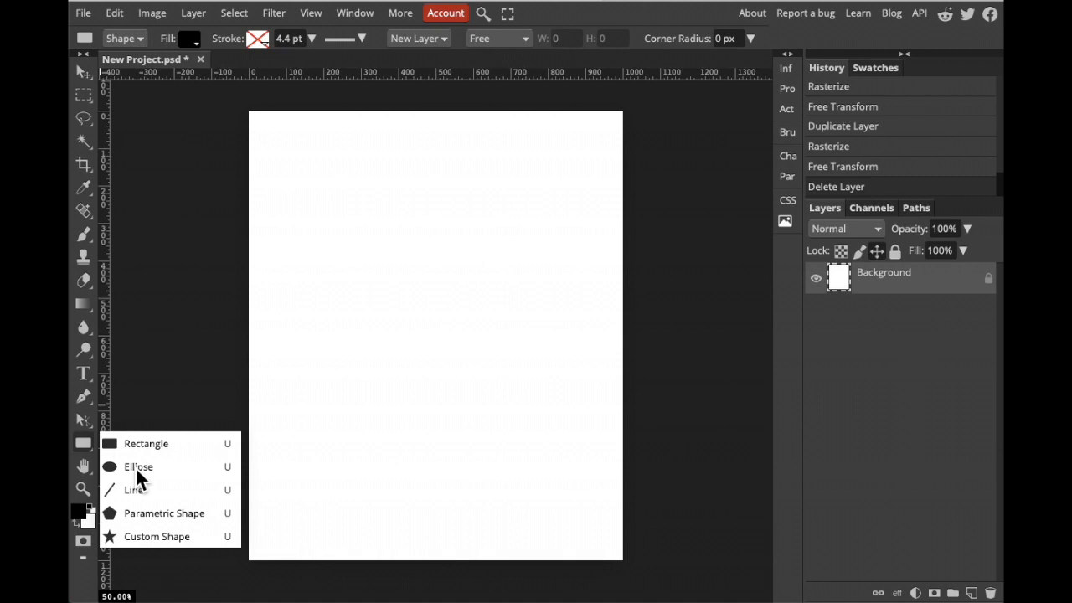
{"action": "left_click", "coordinate": [138, 468]}
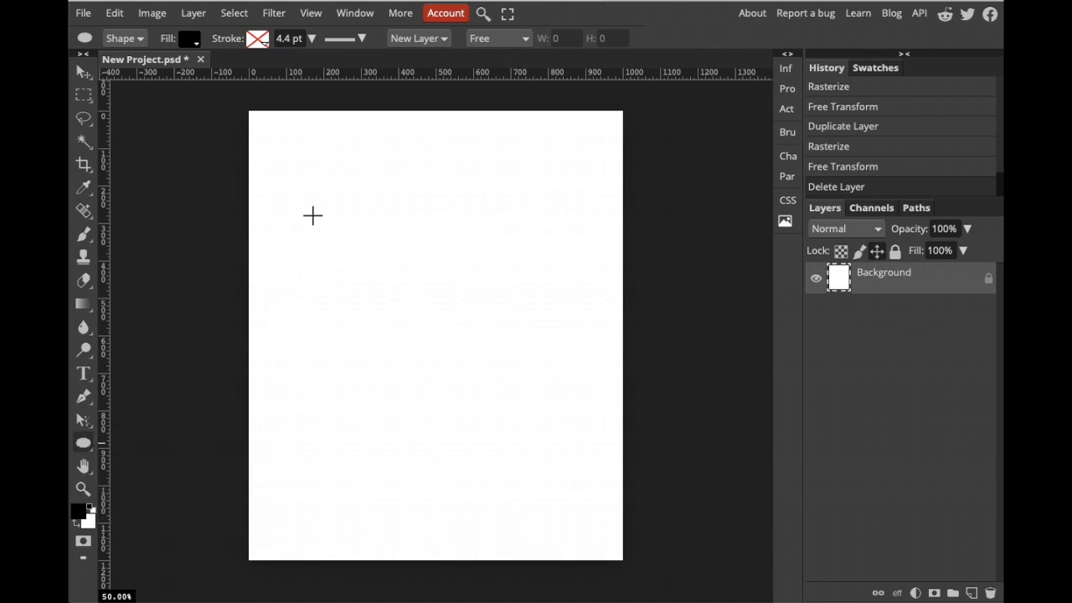
{"action": "left_click_drag", "start_coordinate": [313, 216], "coordinate": [597, 537]}
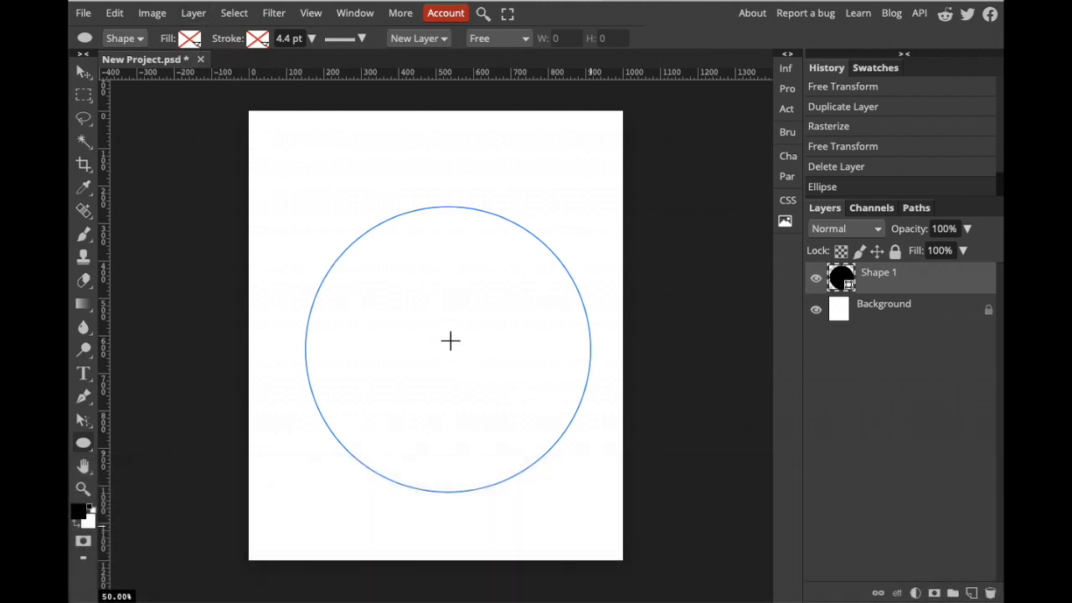
{"action": "left_click", "coordinate": [201, 46]}
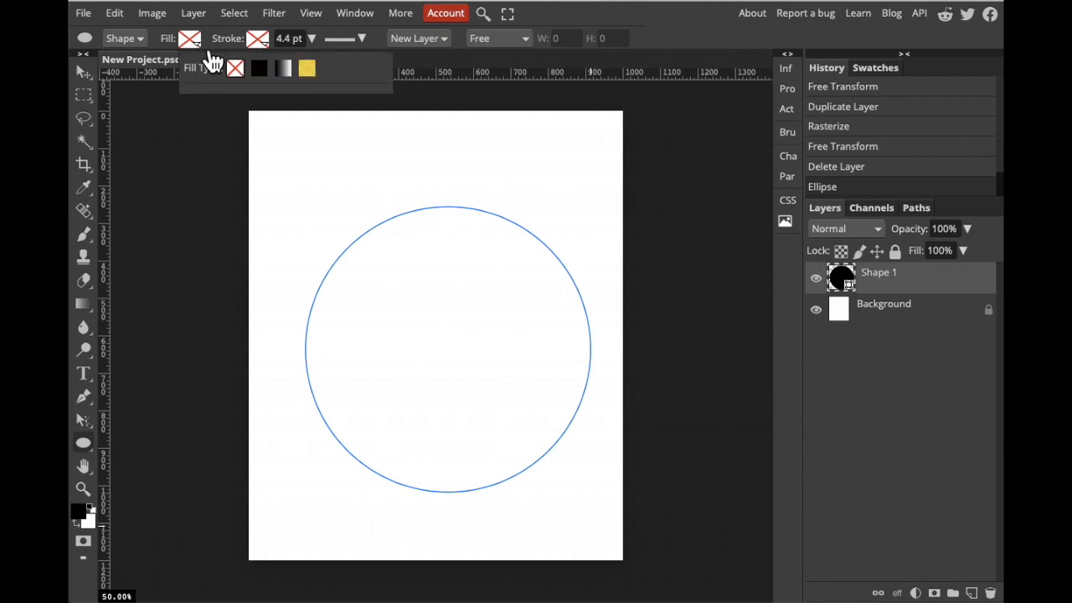
{"action": "left_click", "coordinate": [258, 70]}
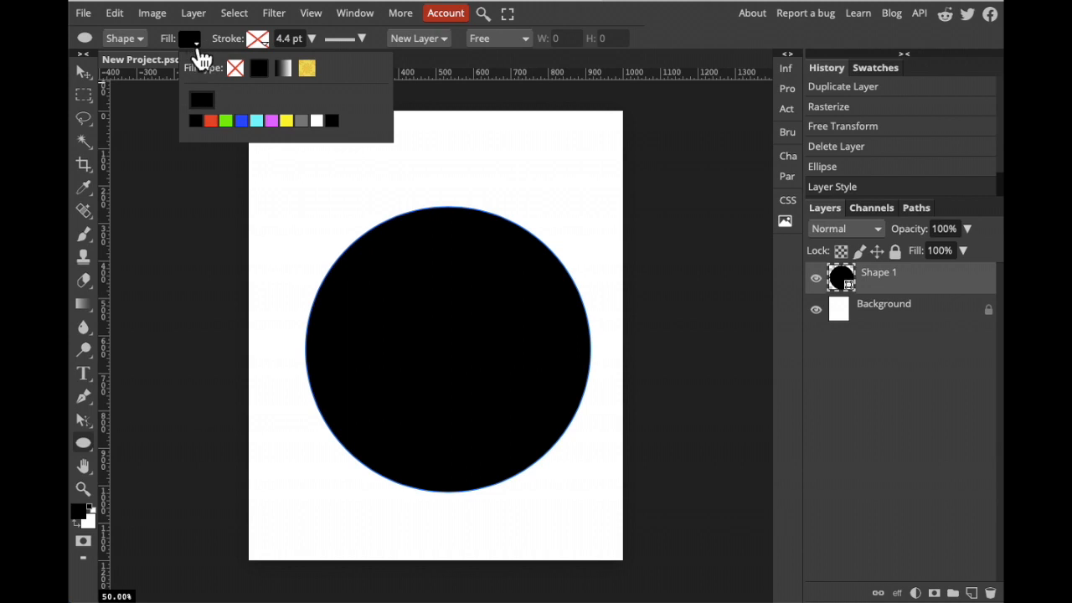
{"action": "left_click", "coordinate": [235, 67]}
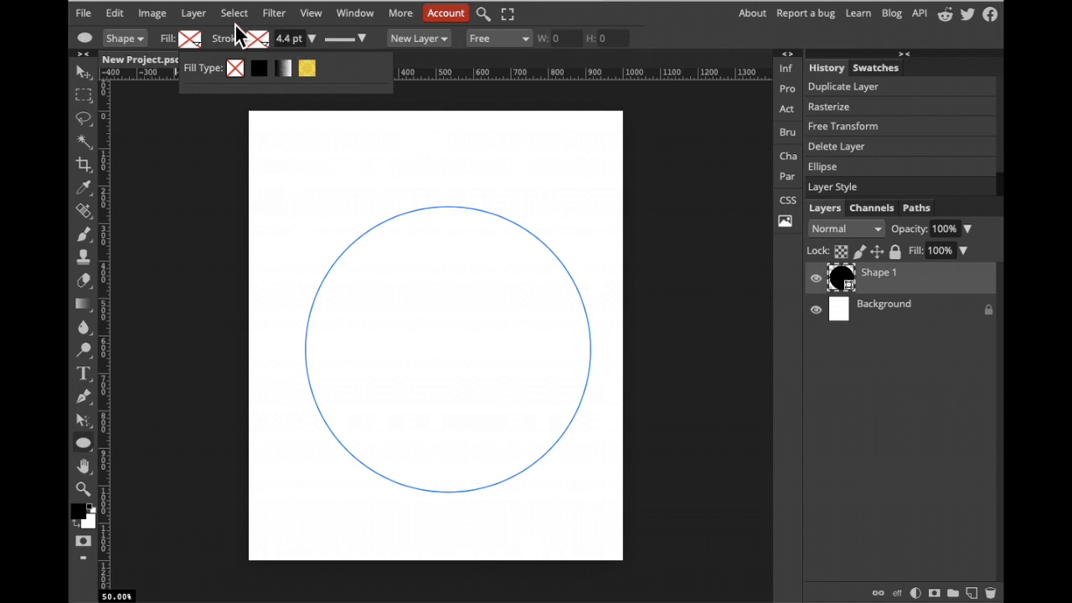
- Give the circle a solid black stroke and set the stroke width to 23 pt
{"action": "left_click", "coordinate": [257, 41]}
{"action": "left_click", "coordinate": [258, 40]}
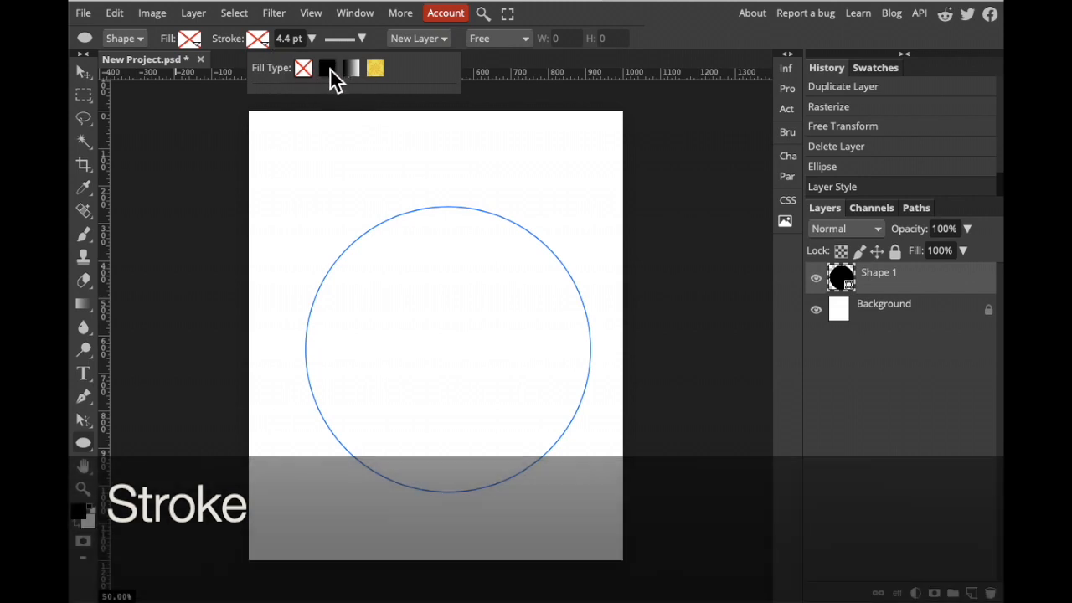
{"action": "left_click", "coordinate": [330, 72]}
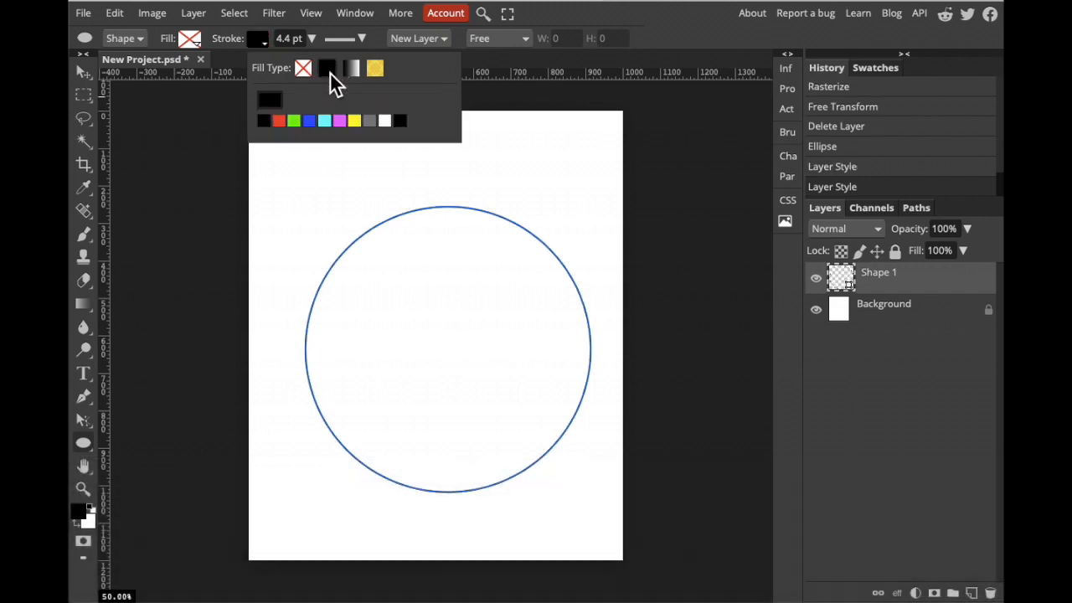
{"action": "left_click", "coordinate": [282, 108]}
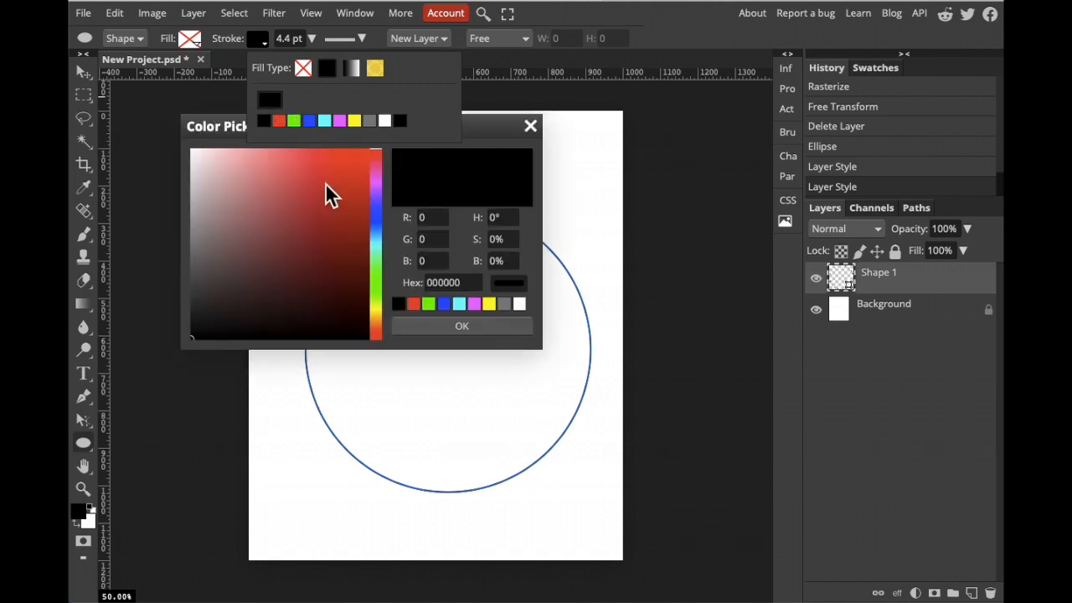
{"action": "left_click", "coordinate": [447, 321]}
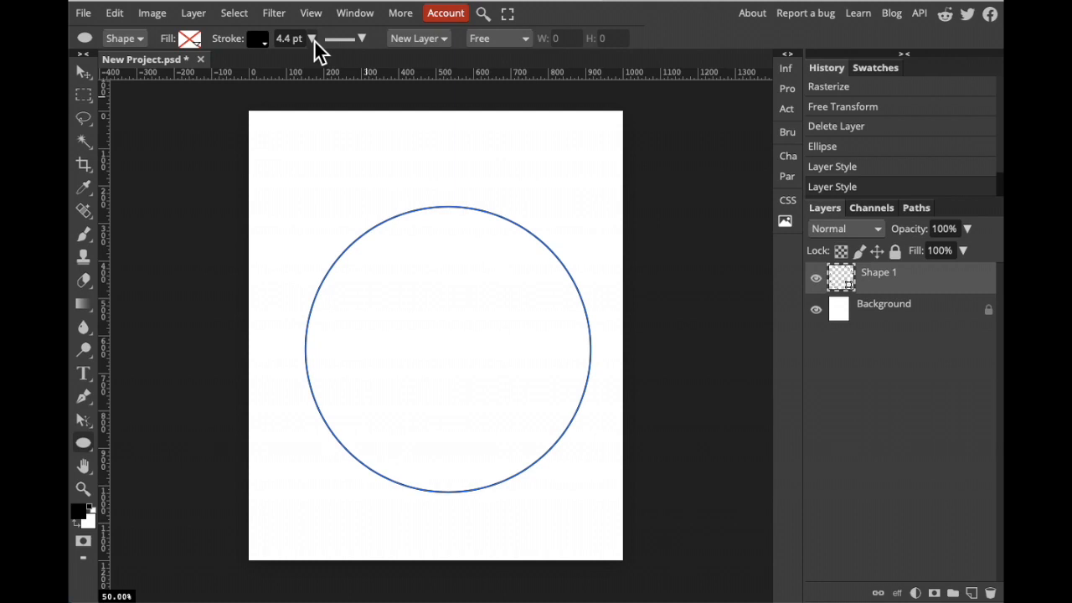
{"action": "left_click_drag", "start_coordinate": [291, 59], "coordinate": [299, 60]}
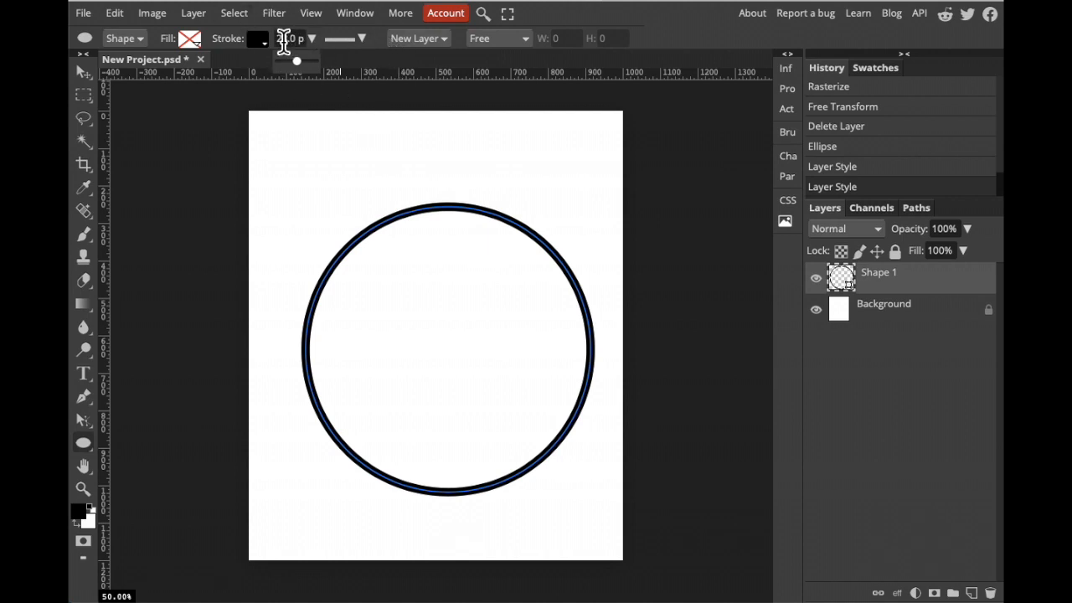
- Change the circle's stroke to the dotted line style and rasterize the Shape 1 layer
{"action": "left_click", "coordinate": [364, 39]}
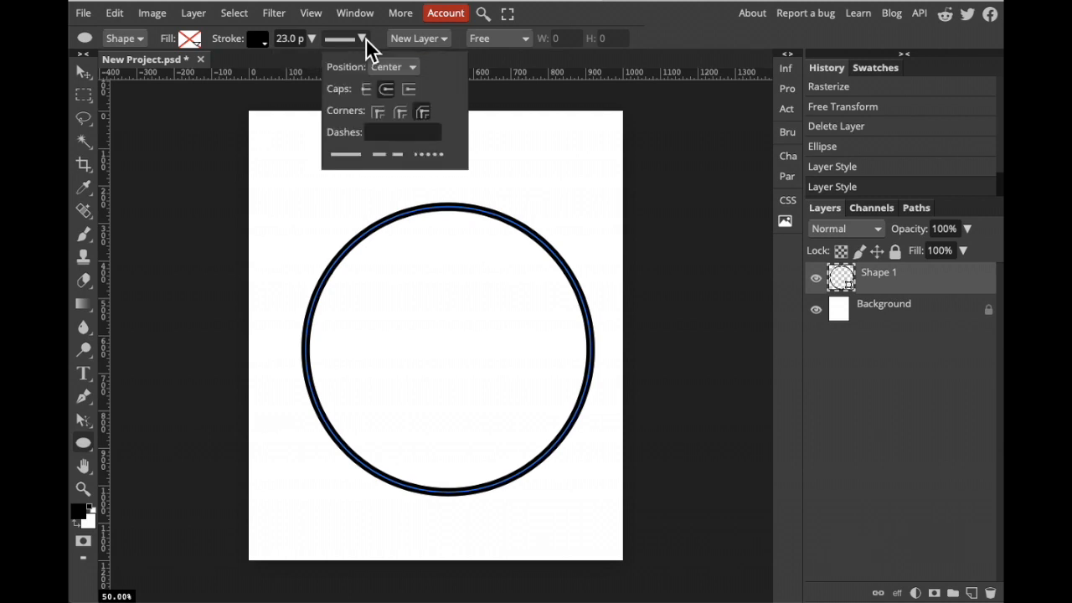
{"action": "left_click", "coordinate": [435, 157]}
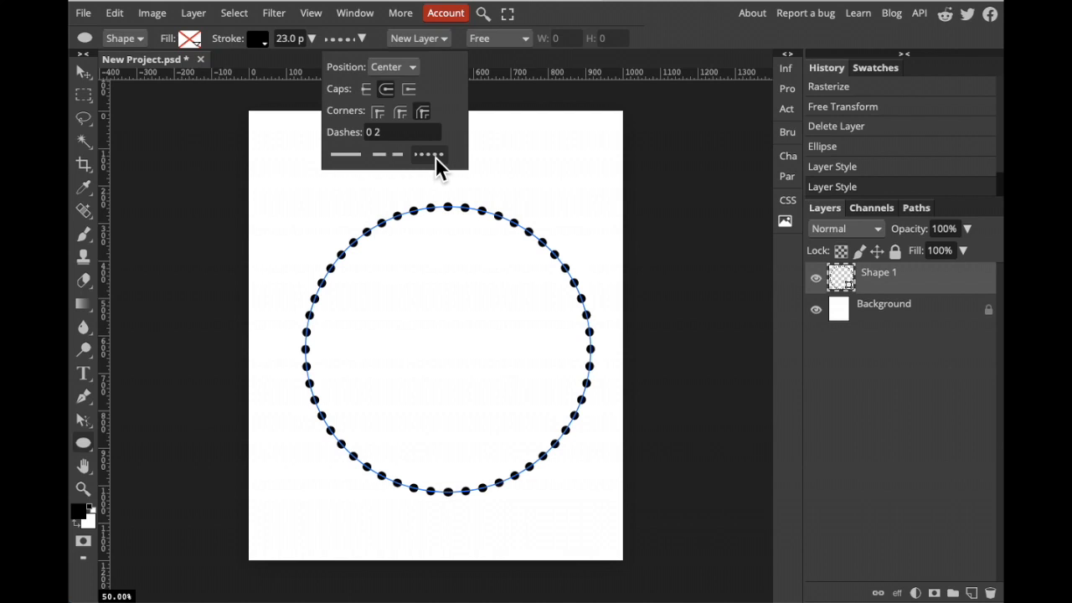
{"action": "left_click", "coordinate": [667, 14]}
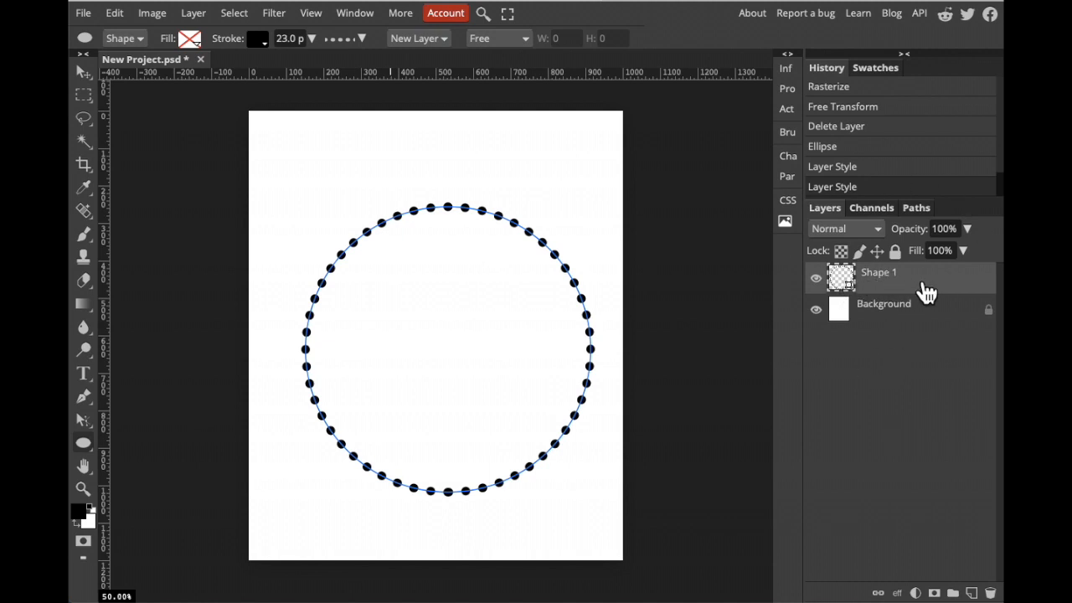
{"action": "right_click", "coordinate": [892, 288]}
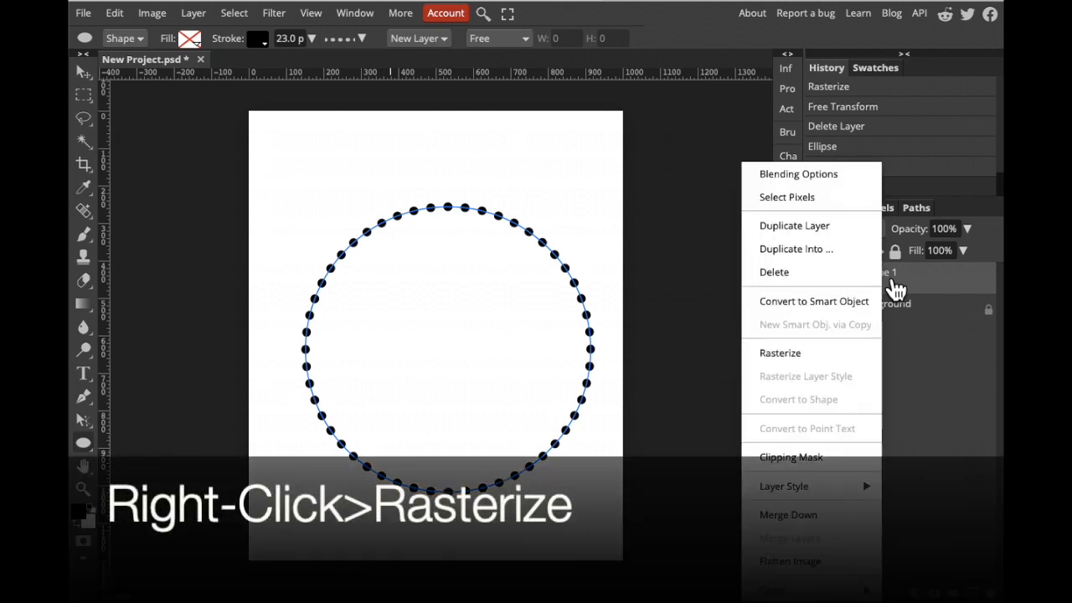
{"action": "left_click", "coordinate": [800, 354]}
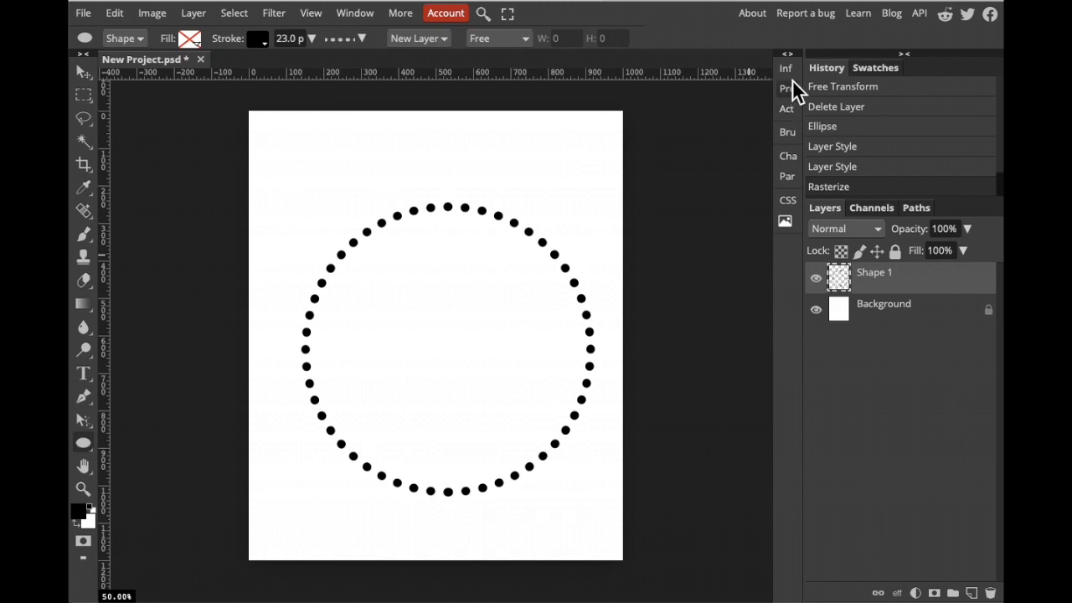
- Create an action set containing a new action and start recording it
{"action": "left_click", "coordinate": [360, 15]}
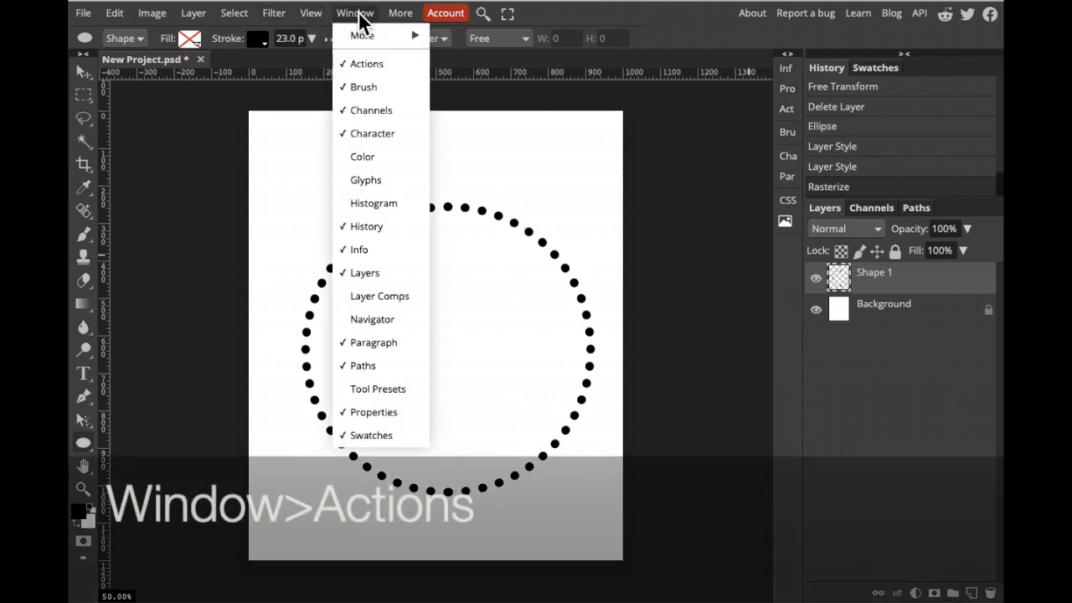
{"action": "left_click", "coordinate": [365, 70]}
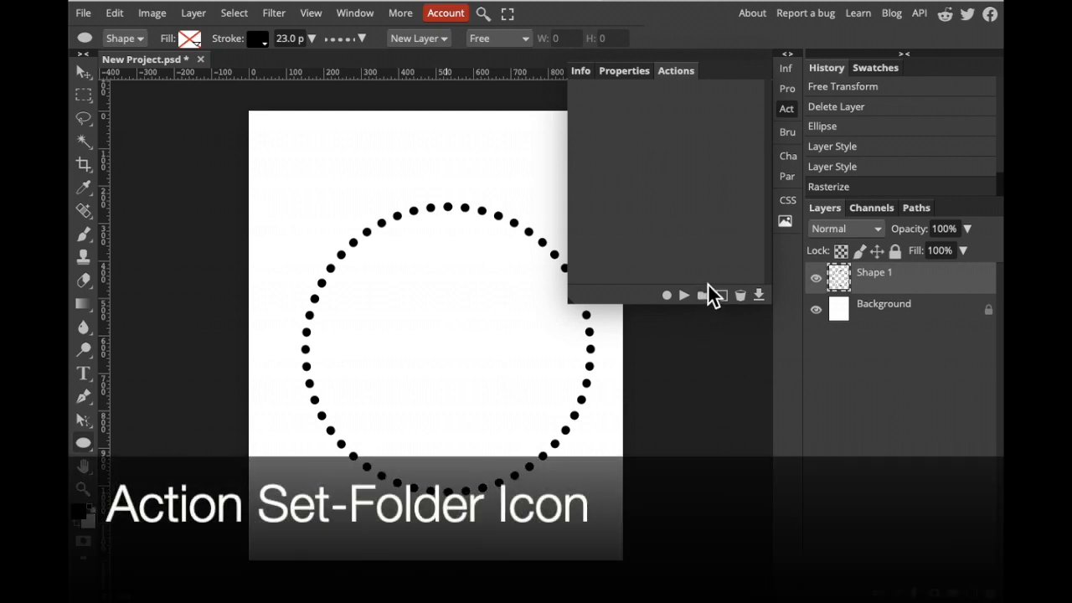
{"action": "left_click", "coordinate": [707, 295]}
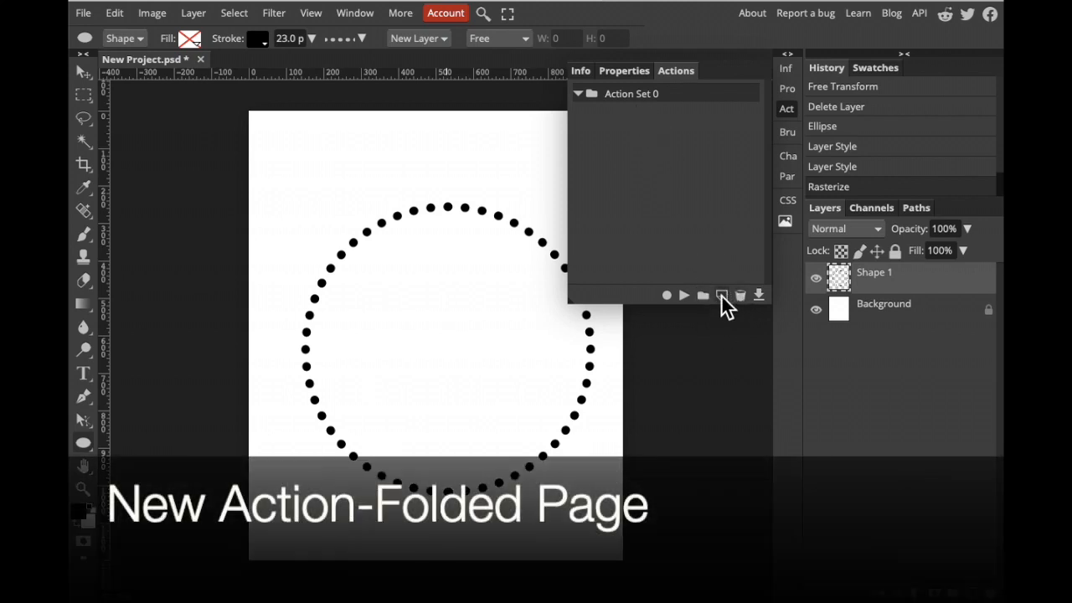
{"action": "left_click", "coordinate": [722, 298]}
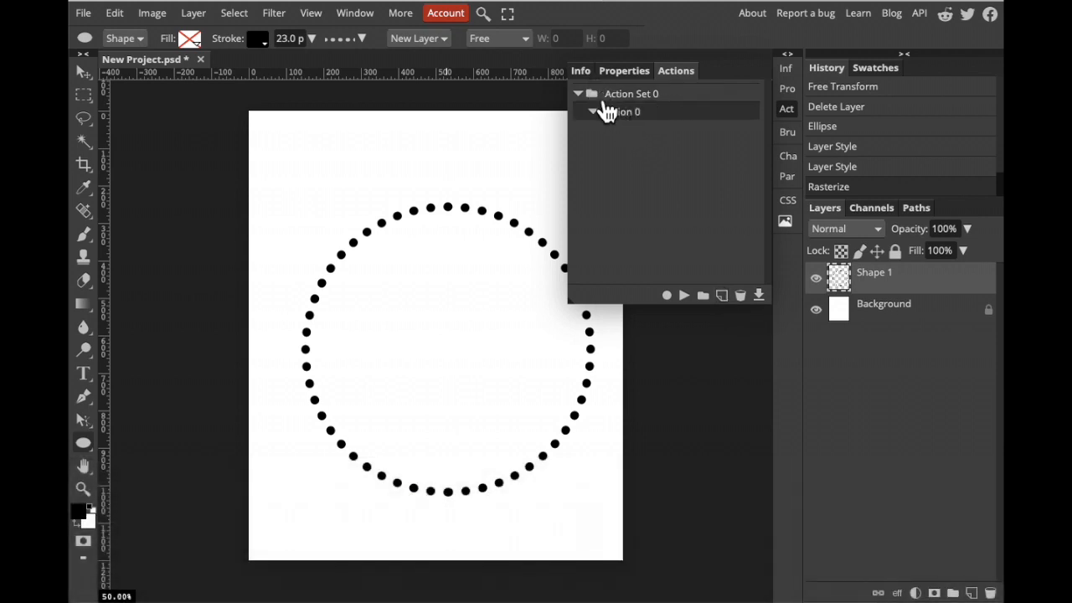
{"action": "left_click", "coordinate": [668, 295]}
- Duplicate the Shape 1 layer and delete the extra layer-selection entry from the recorded action
{"action": "right_click", "coordinate": [917, 289]}
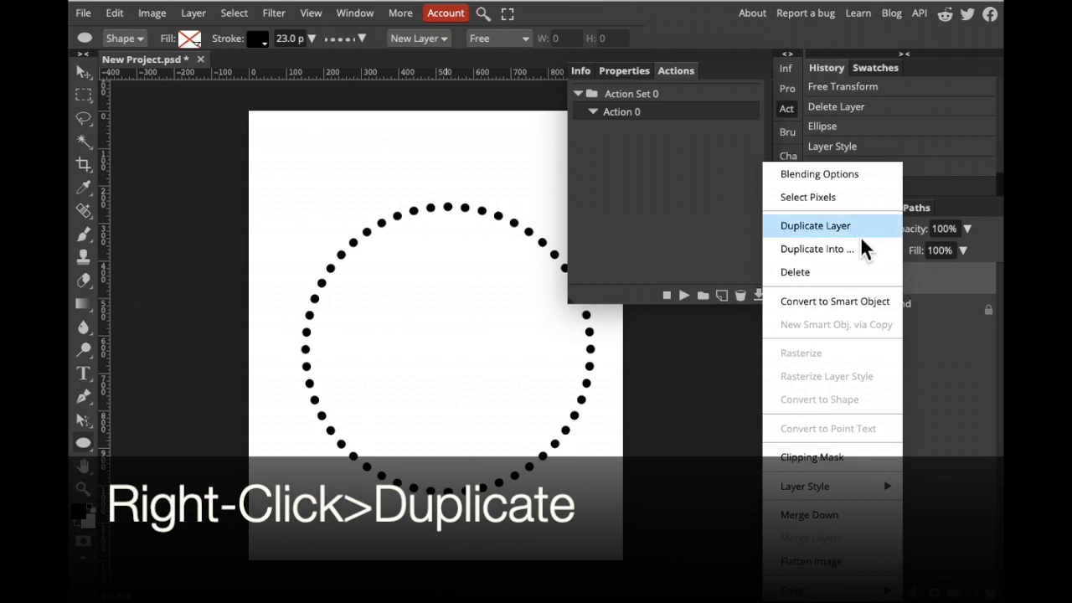
{"action": "left_click", "coordinate": [854, 226]}
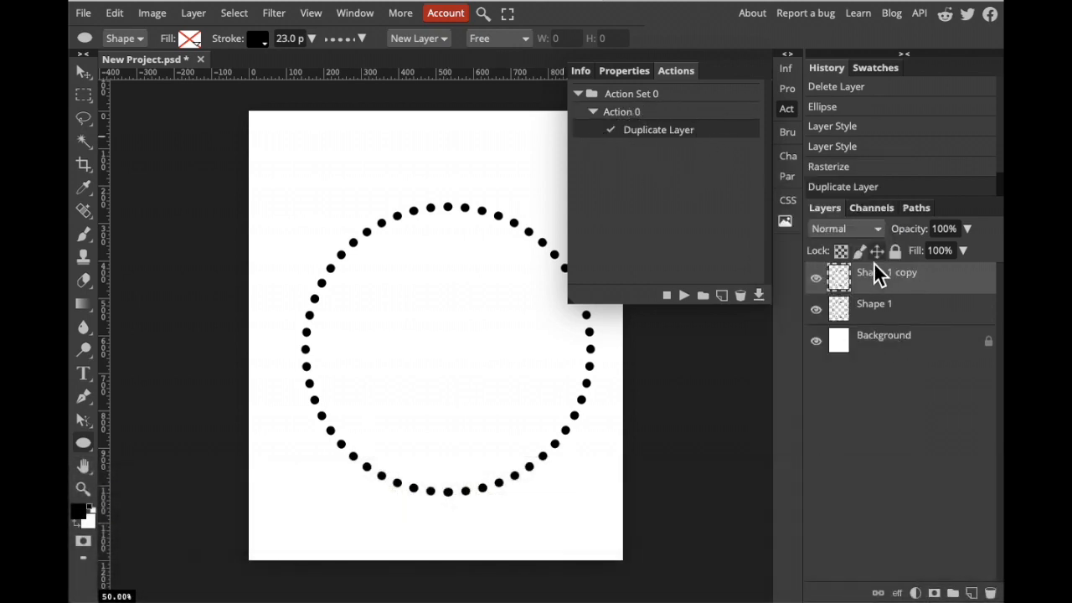
{"action": "left_click", "coordinate": [895, 287]}
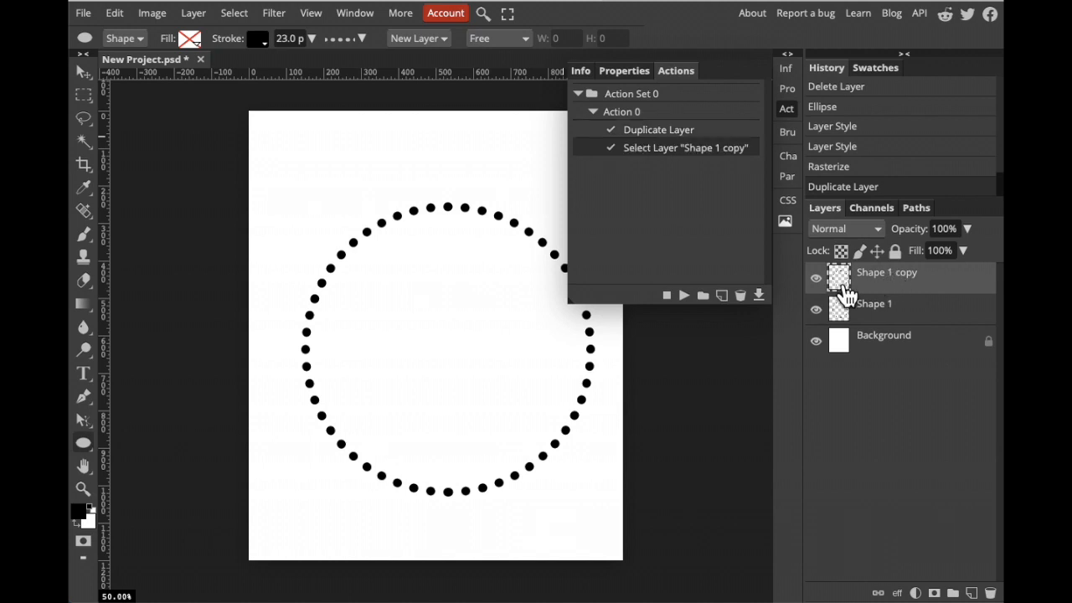
{"action": "left_click", "coordinate": [741, 295]}
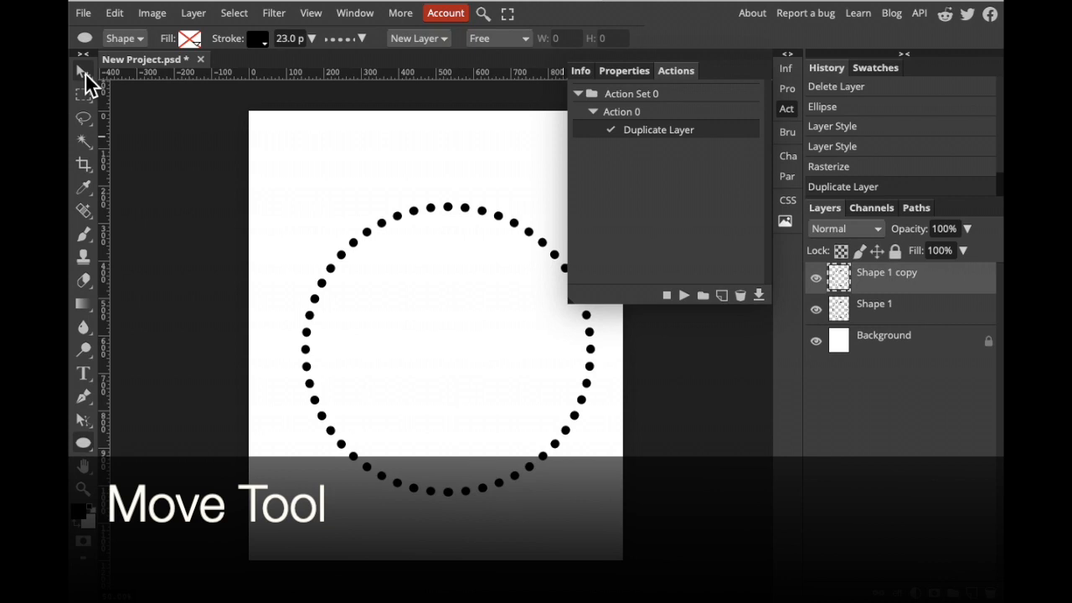
- Free-transform the duplicated dotted circle with transform controls enabled, setting its width and height to 95%
{"action": "left_click", "coordinate": [85, 72]}
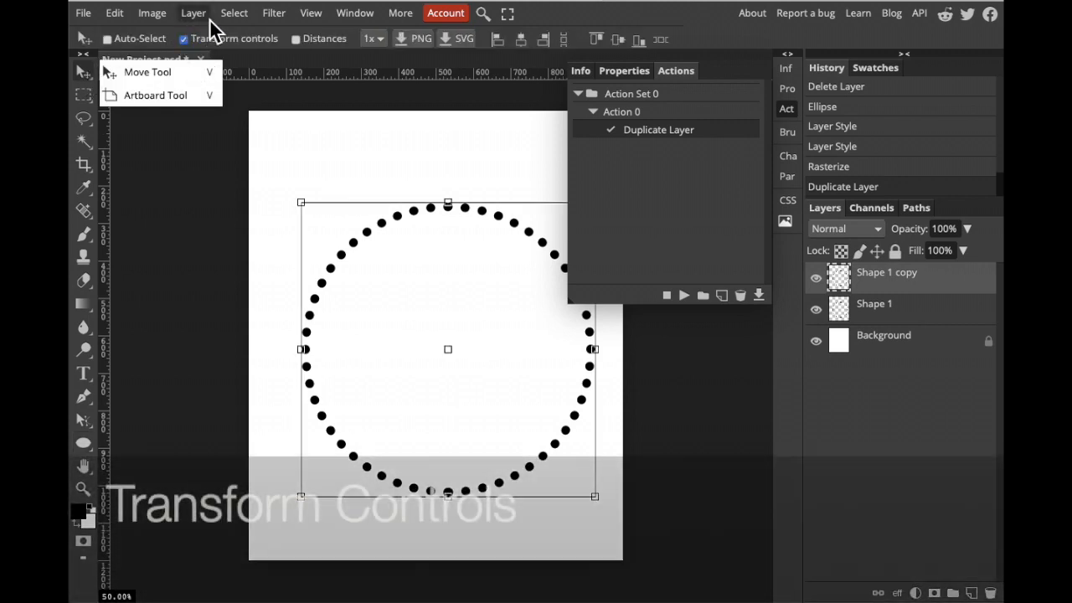
{"action": "left_click", "coordinate": [185, 39]}
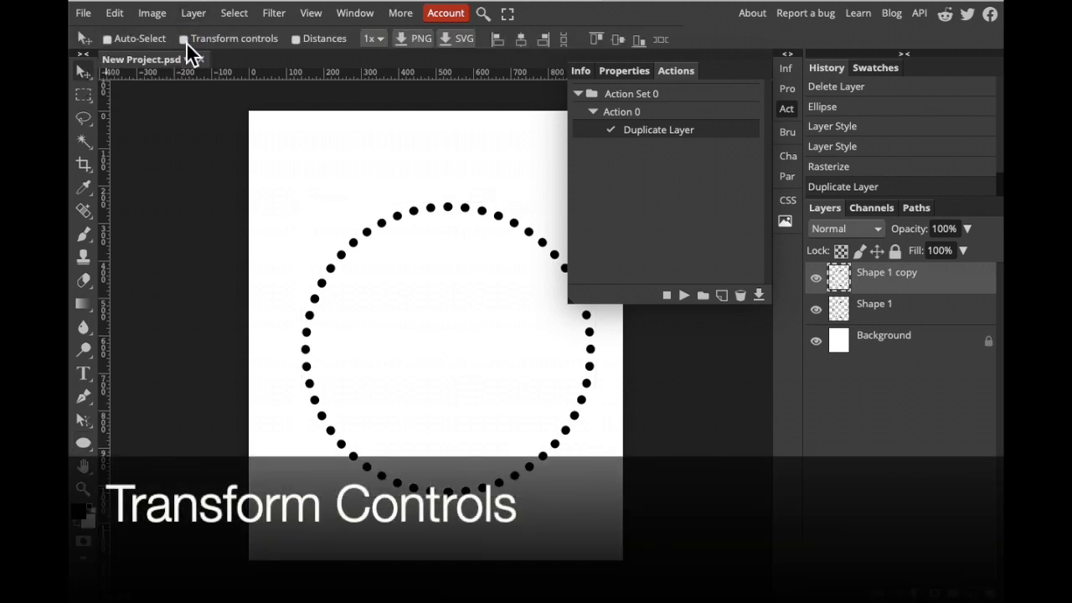
{"action": "left_click", "coordinate": [184, 41]}
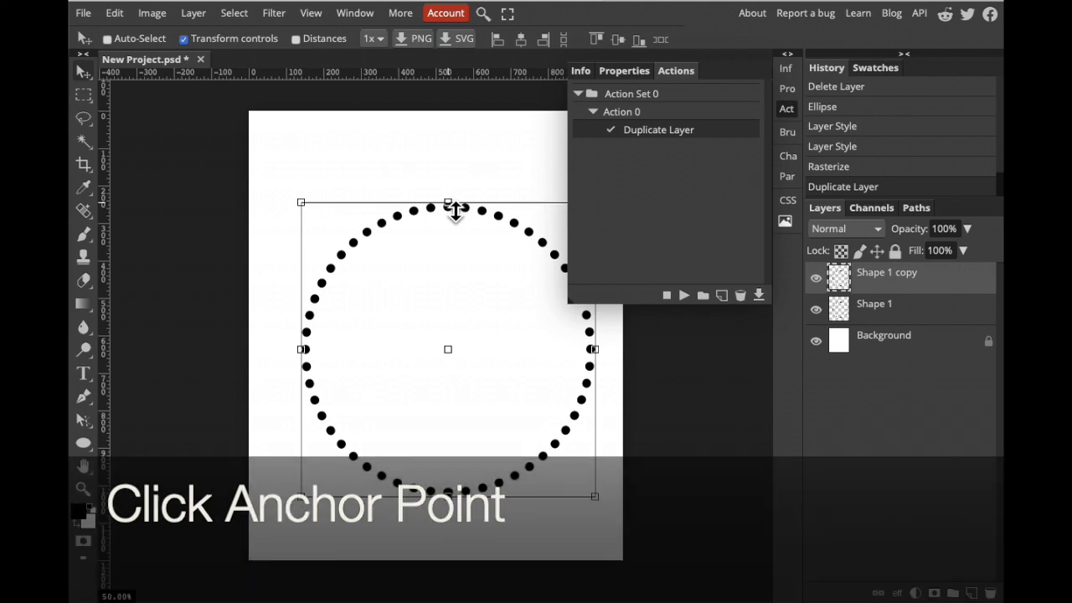
{"action": "left_click", "coordinate": [455, 209]}
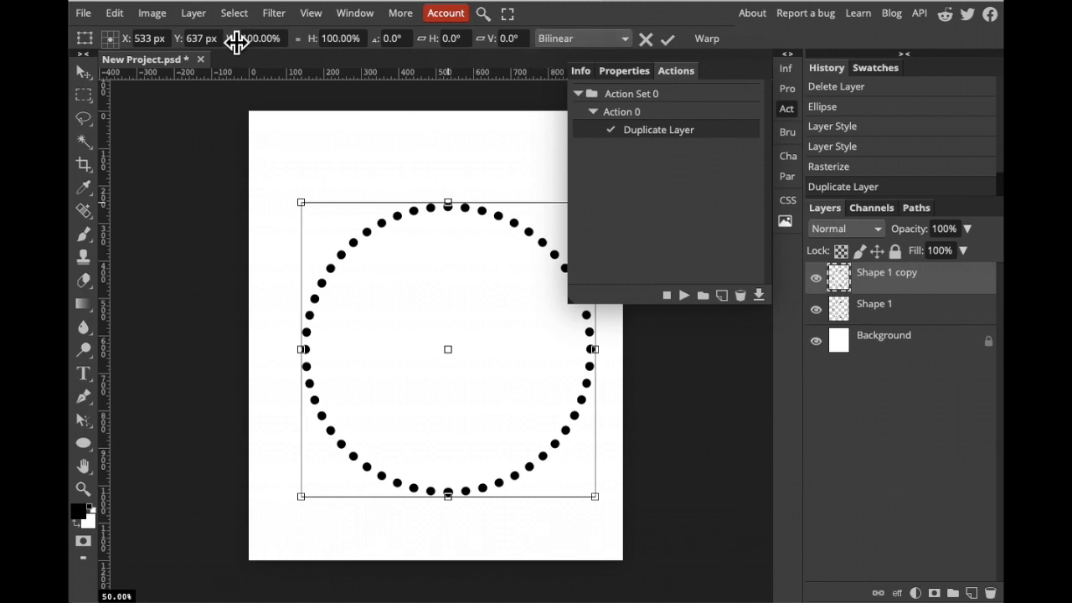
{"action": "left_click", "coordinate": [263, 44]}
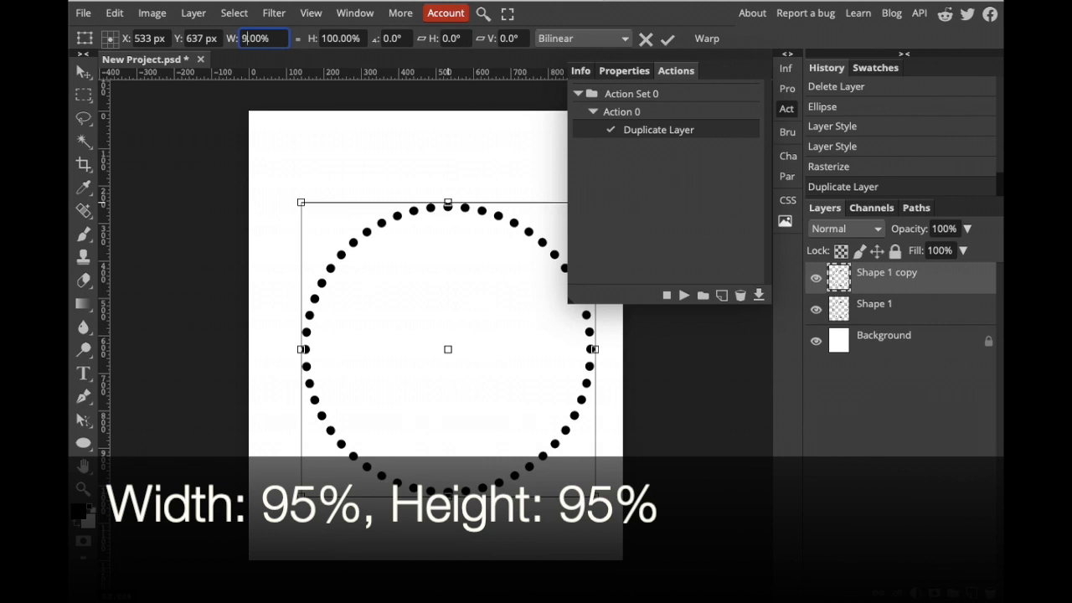
{"action": "left_click", "coordinate": [343, 39]}
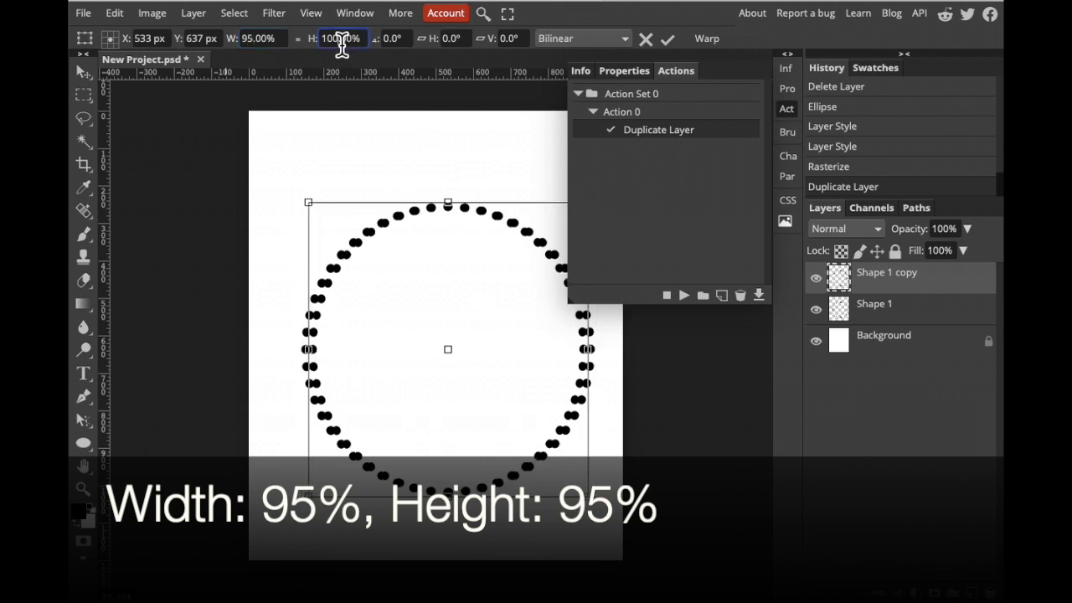
{"action": "key", "text": "BackSpace"}
{"action": "key", "text": "BackSpace"}
{"action": "key", "text": "BackSpace"}
{"action": "type", "text": "95"}
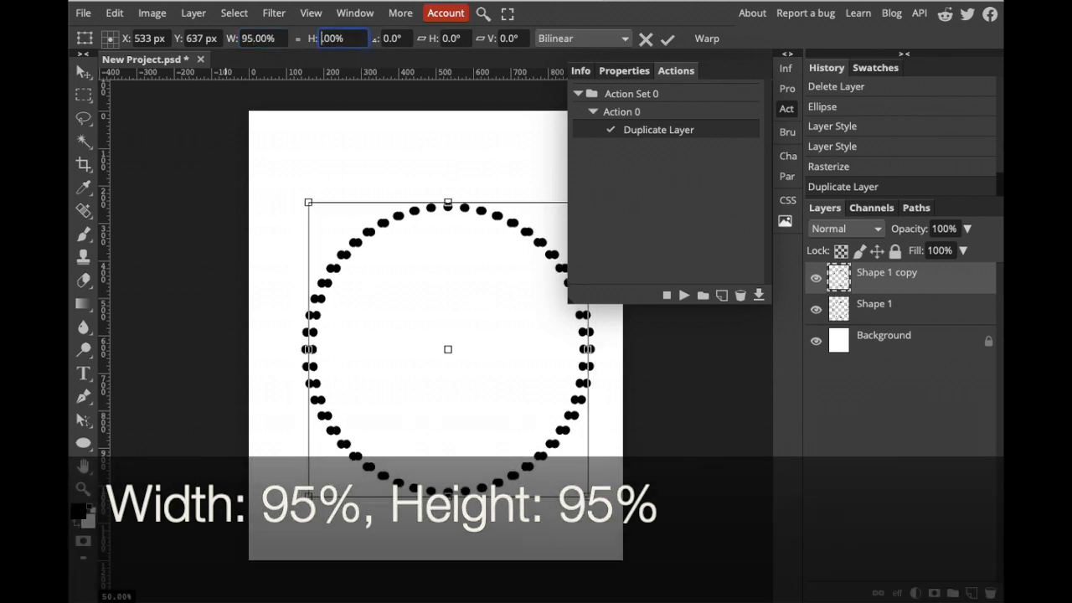
- Rotate the duplicated circle by 10°, apply the transform and stop recording the action
{"action": "left_click", "coordinate": [392, 38]}
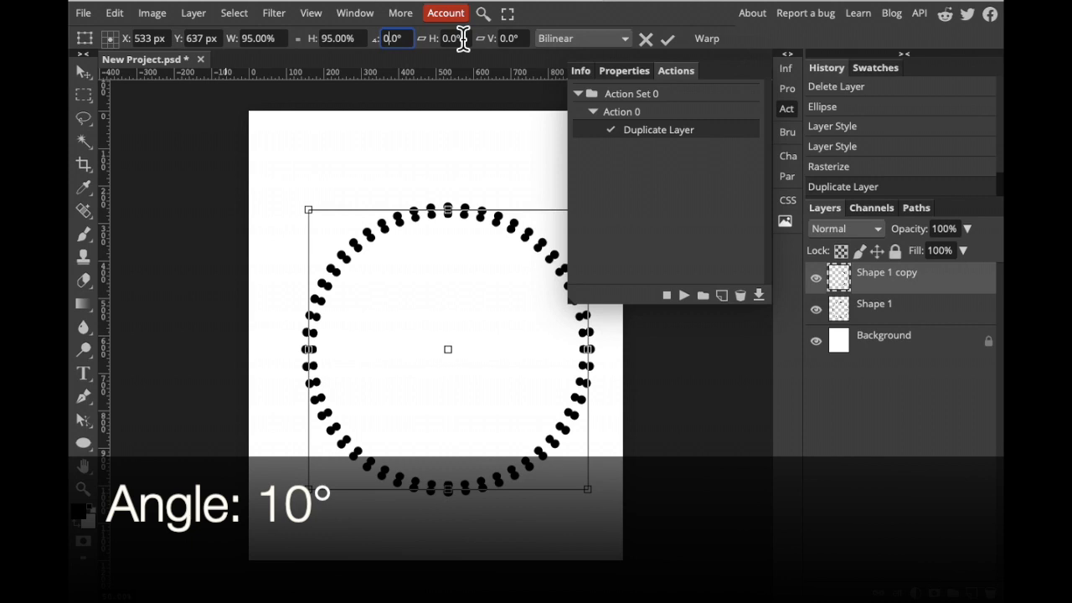
{"action": "type", "text": "1"}
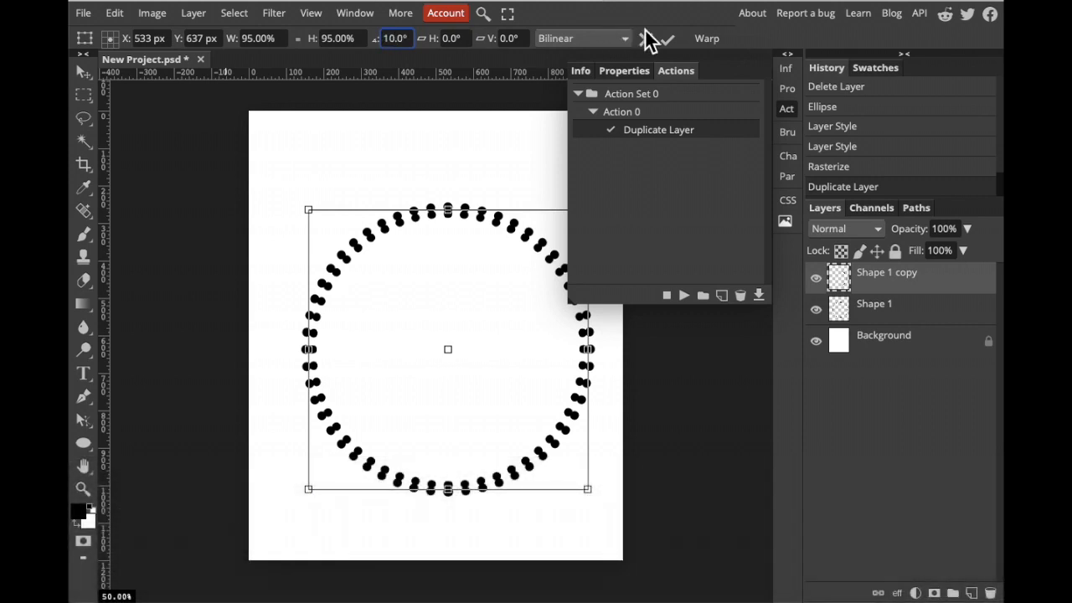
{"action": "left_click", "coordinate": [667, 39]}
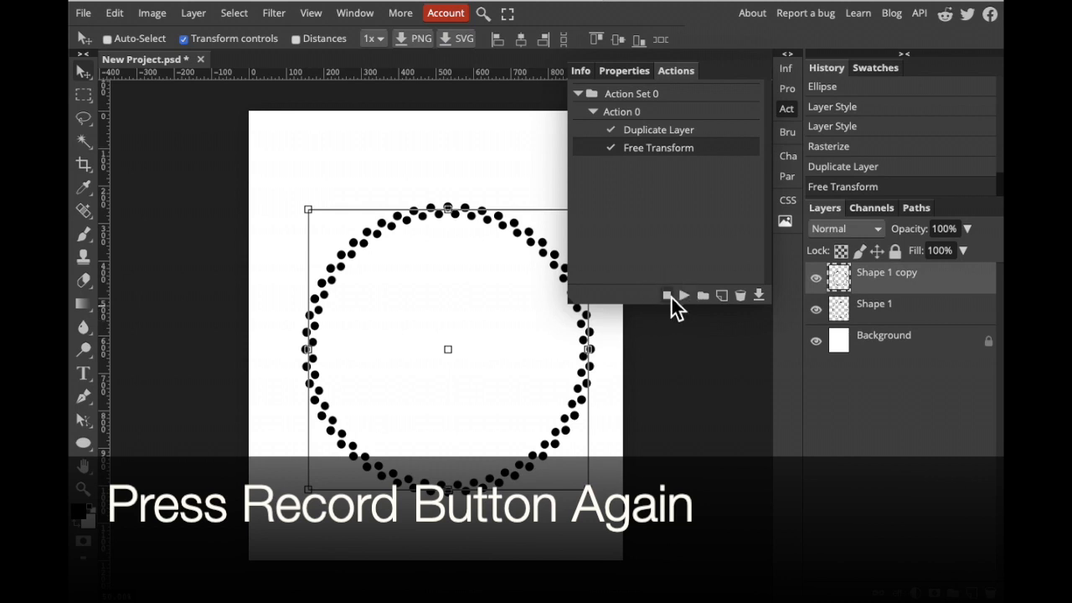
{"action": "left_click", "coordinate": [671, 296]}
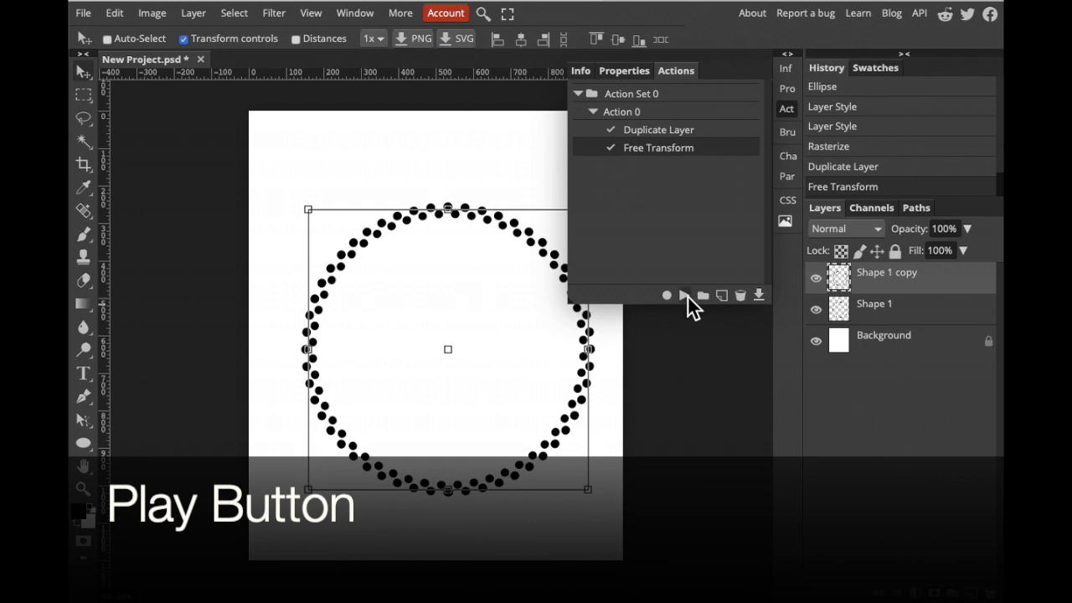
- Replay the recorded action on the dotted circle until 113 progressively smaller, rotated copies fill its centre
{"action": "left_click", "coordinate": [686, 295]}
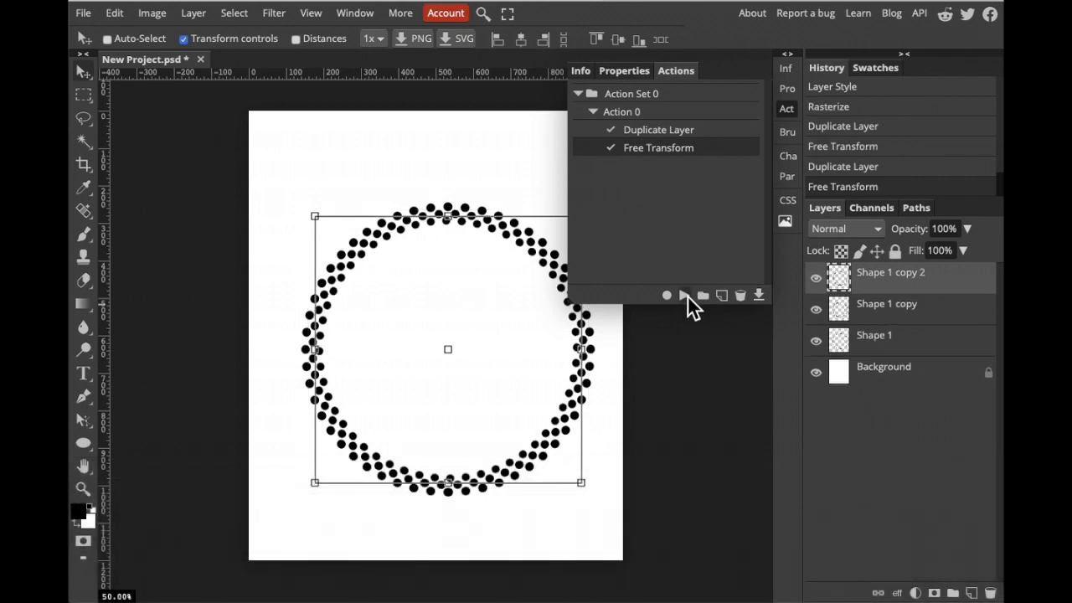
{"action": "left_click", "coordinate": [686, 295]}
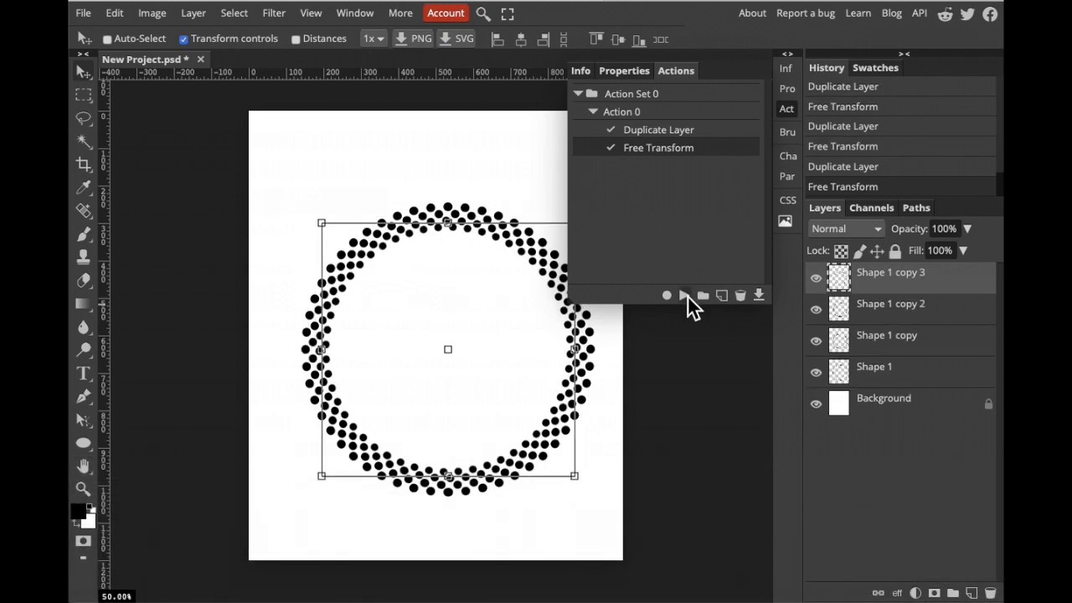
{"action": "left_click", "coordinate": [686, 295]}
{"action": "left_click", "coordinate": [686, 295]}
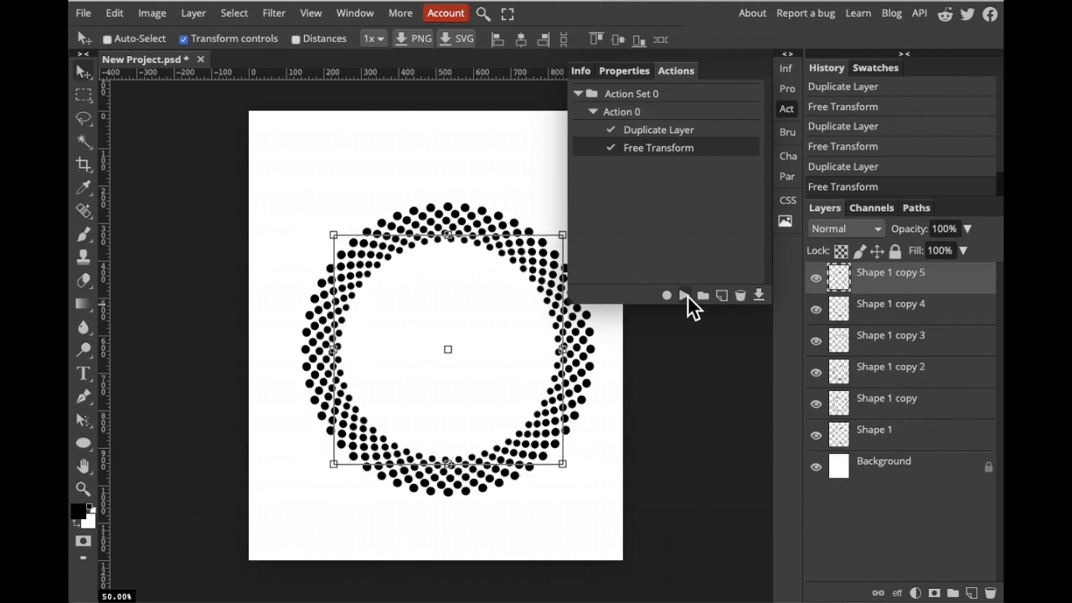
{"action": "left_click", "coordinate": [686, 296]}
{"action": "left_click", "coordinate": [686, 296]}
{"action": "left_click", "coordinate": [686, 296]}
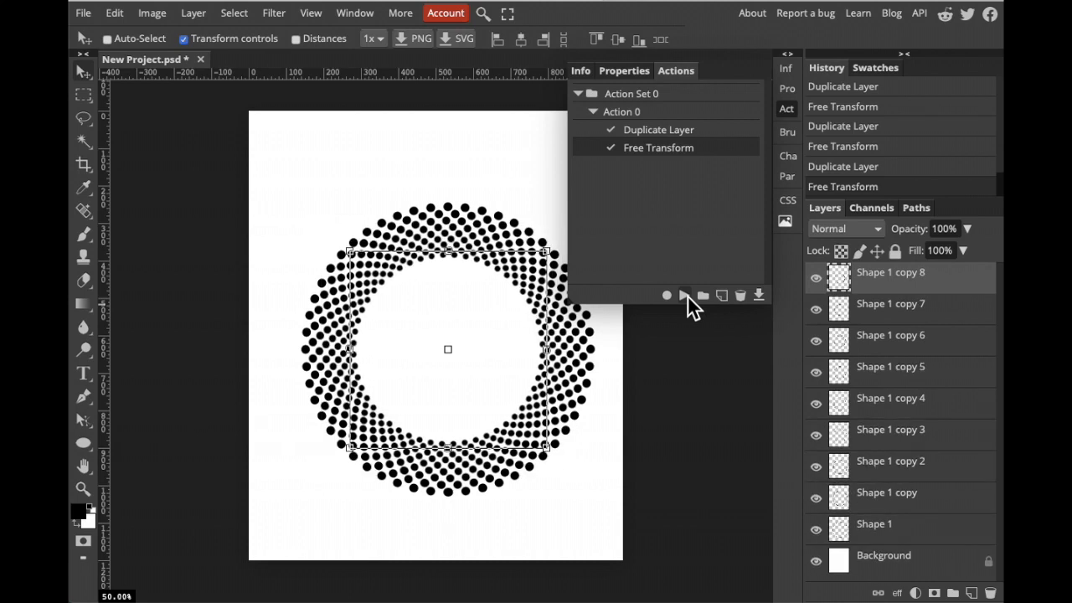
{"action": "left_click", "coordinate": [685, 295]}
{"action": "left_click", "coordinate": [685, 295]}
{"action": "left_click", "coordinate": [685, 296]}
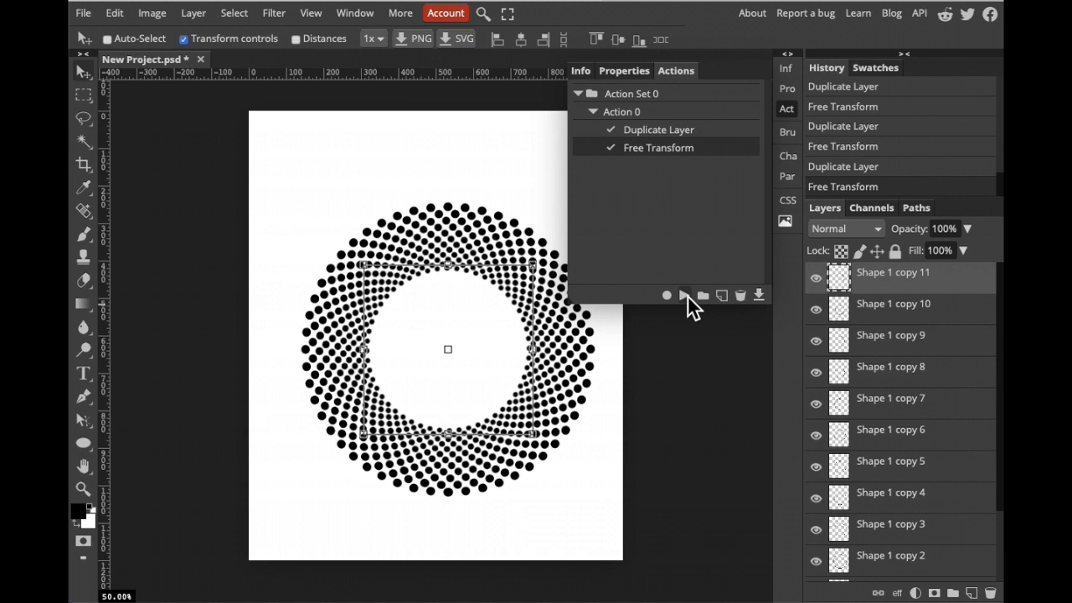
{"action": "left_click", "coordinate": [686, 296]}
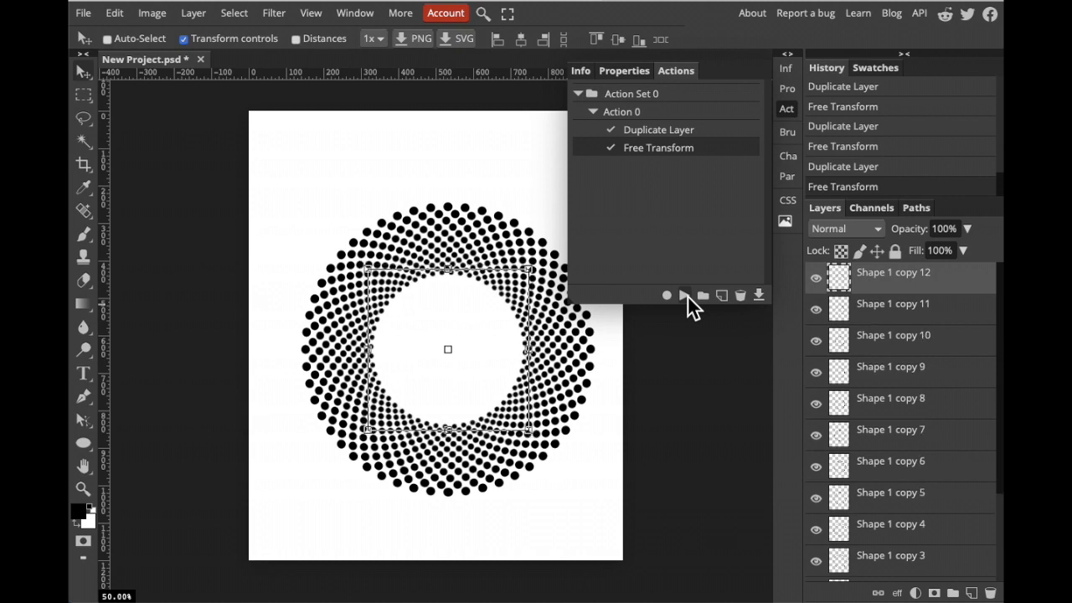
{"action": "left_click", "coordinate": [686, 295]}
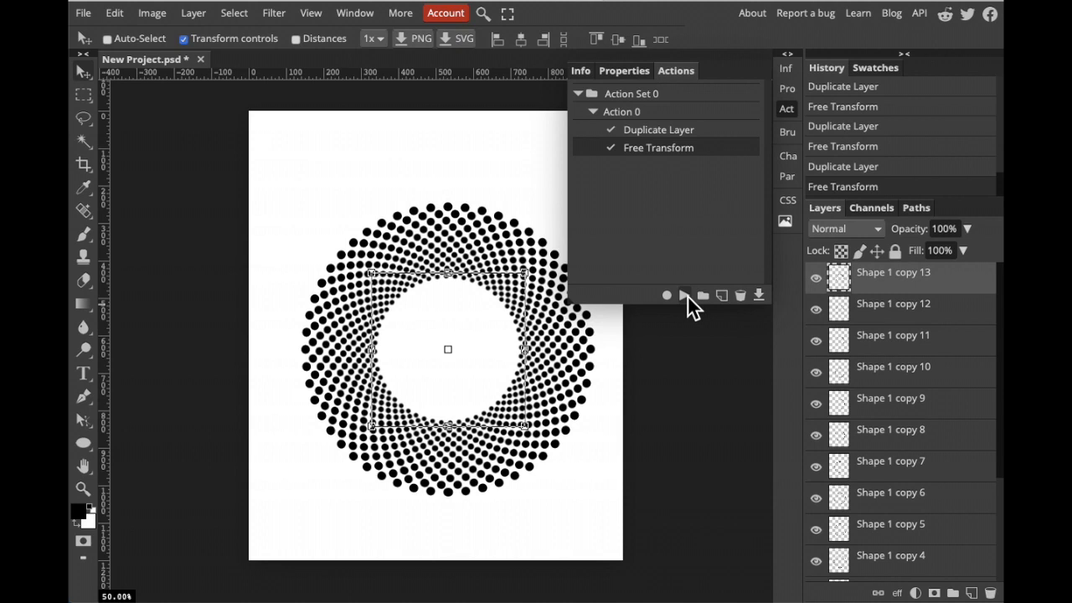
{"action": "left_click", "coordinate": [686, 296]}
{"action": "left_click", "coordinate": [686, 295]}
{"action": "left_click", "coordinate": [686, 296]}
{"action": "left_click", "coordinate": [686, 295]}
{"action": "left_click", "coordinate": [685, 295]}
{"action": "left_click", "coordinate": [686, 296]}
{"action": "left_click", "coordinate": [686, 295]}
{"action": "left_click", "coordinate": [686, 296]}
{"action": "left_click", "coordinate": [686, 295]}
{"action": "left_click", "coordinate": [686, 295]}
{"action": "left_click", "coordinate": [686, 295]}
{"action": "left_click", "coordinate": [686, 295]}
{"action": "left_click", "coordinate": [686, 295]}
{"action": "left_click", "coordinate": [686, 296]}
{"action": "left_click", "coordinate": [686, 295]}
{"action": "left_click", "coordinate": [686, 295]}
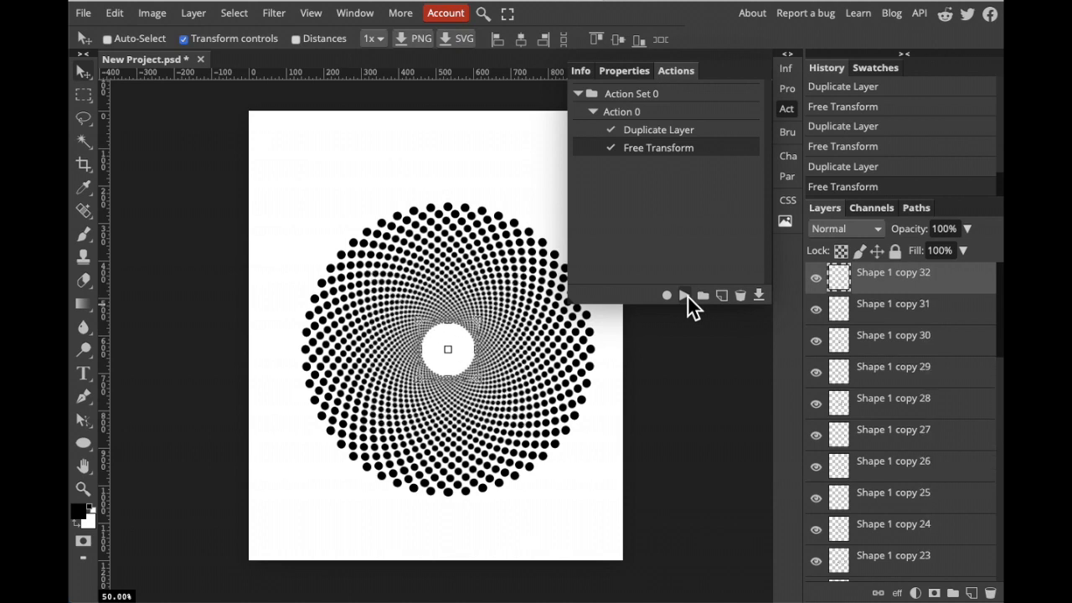
{"action": "left_click", "coordinate": [686, 295]}
{"action": "left_click", "coordinate": [686, 296]}
{"action": "left_click", "coordinate": [686, 296]}
{"action": "left_click", "coordinate": [685, 296]}
{"action": "left_click", "coordinate": [685, 296]}
{"action": "left_click", "coordinate": [686, 295]}
{"action": "left_click", "coordinate": [686, 296]}
{"action": "left_click", "coordinate": [686, 295]}
{"action": "left_click", "coordinate": [685, 296]}
{"action": "left_click", "coordinate": [685, 296]}
{"action": "left_click", "coordinate": [685, 296]}
{"action": "left_click", "coordinate": [685, 296]}
{"action": "left_click", "coordinate": [685, 296]}
{"action": "left_click", "coordinate": [685, 296]}
{"action": "left_click", "coordinate": [685, 296]}
{"action": "left_click", "coordinate": [685, 296]}
{"action": "left_click", "coordinate": [685, 295]}
{"action": "left_click", "coordinate": [685, 296]}
{"action": "left_click", "coordinate": [685, 295]}
{"action": "left_click", "coordinate": [685, 296]}
{"action": "left_click", "coordinate": [685, 296]}
{"action": "left_click", "coordinate": [685, 295]}
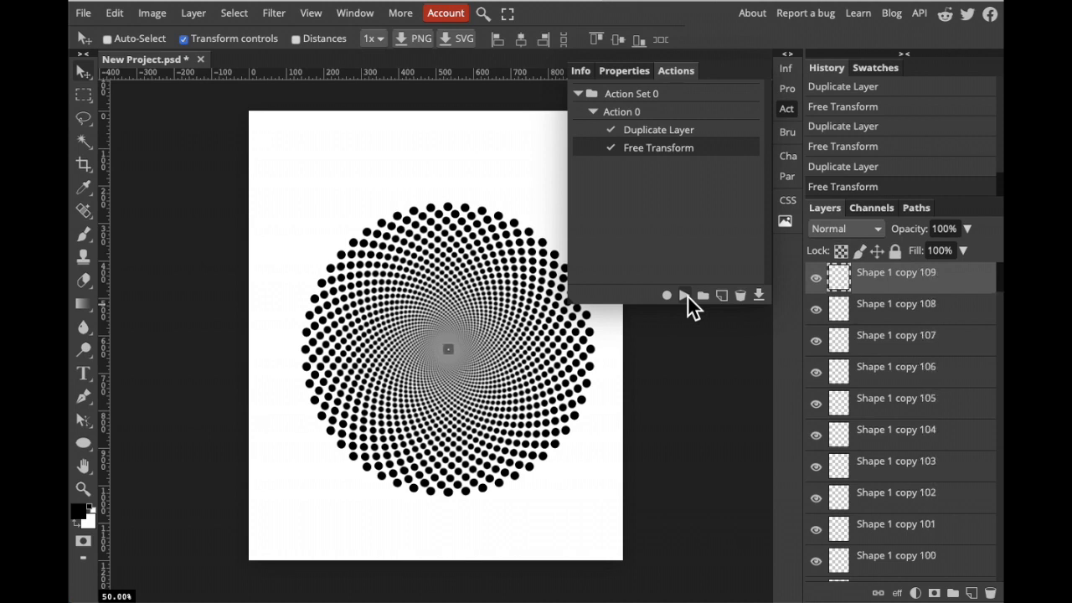
- Merge all the dotted circle layers, from the topmost copy down to Shape 1, into one layer and hide it
{"action": "scroll", "coordinate": [878, 441], "scroll_direction": "down", "scroll_amount": 20}
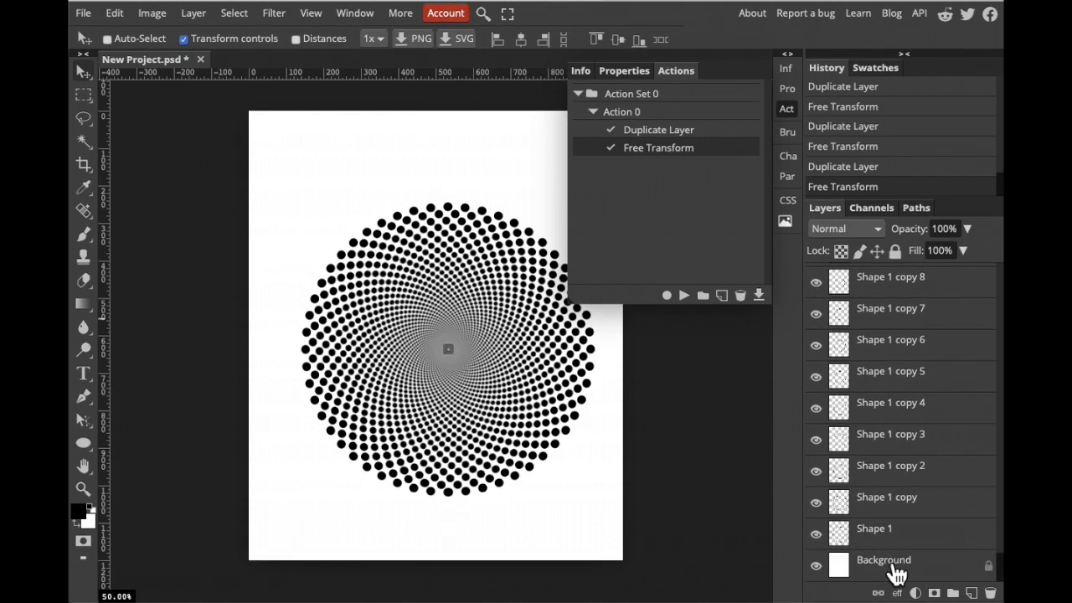
{"action": "left_click", "coordinate": [894, 568]}
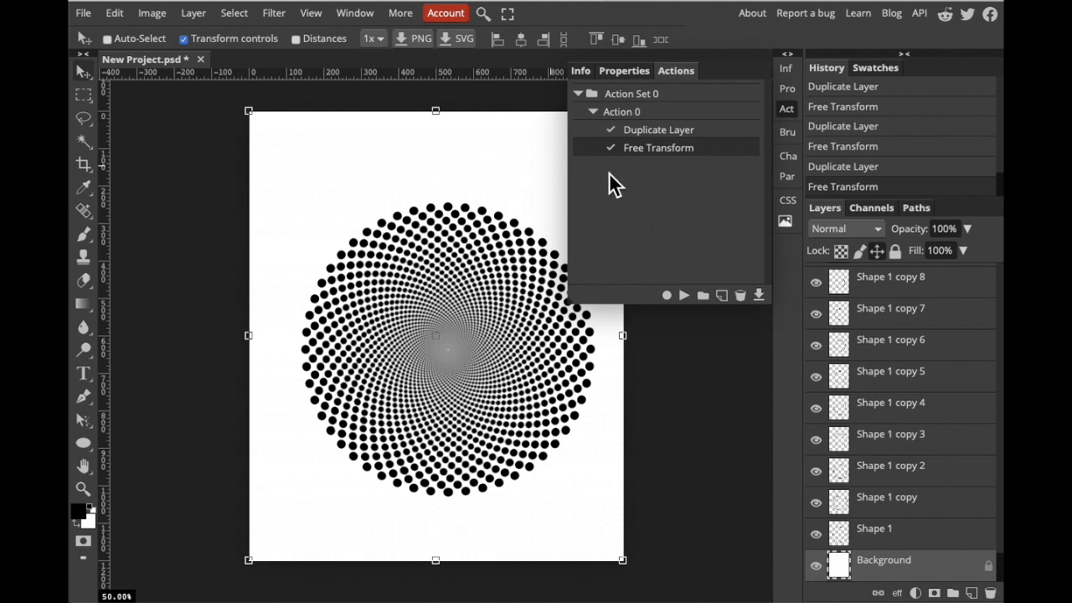
{"action": "scroll", "coordinate": [977, 400], "scroll_direction": "up", "scroll_amount": 10}
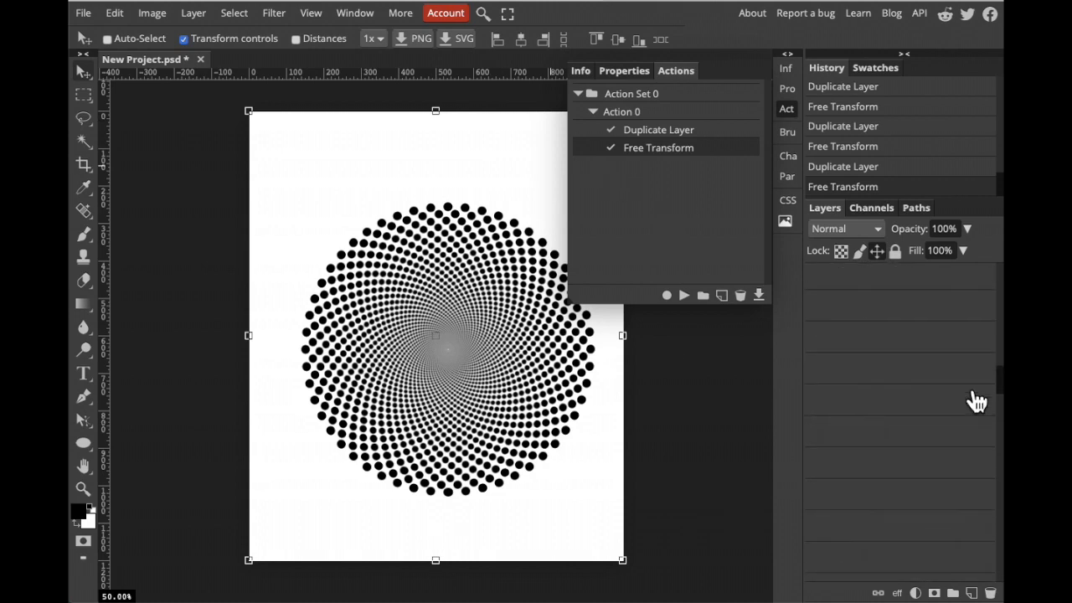
{"action": "scroll", "coordinate": [977, 400], "scroll_direction": "up", "scroll_amount": 10}
{"action": "left_click", "coordinate": [925, 285]}
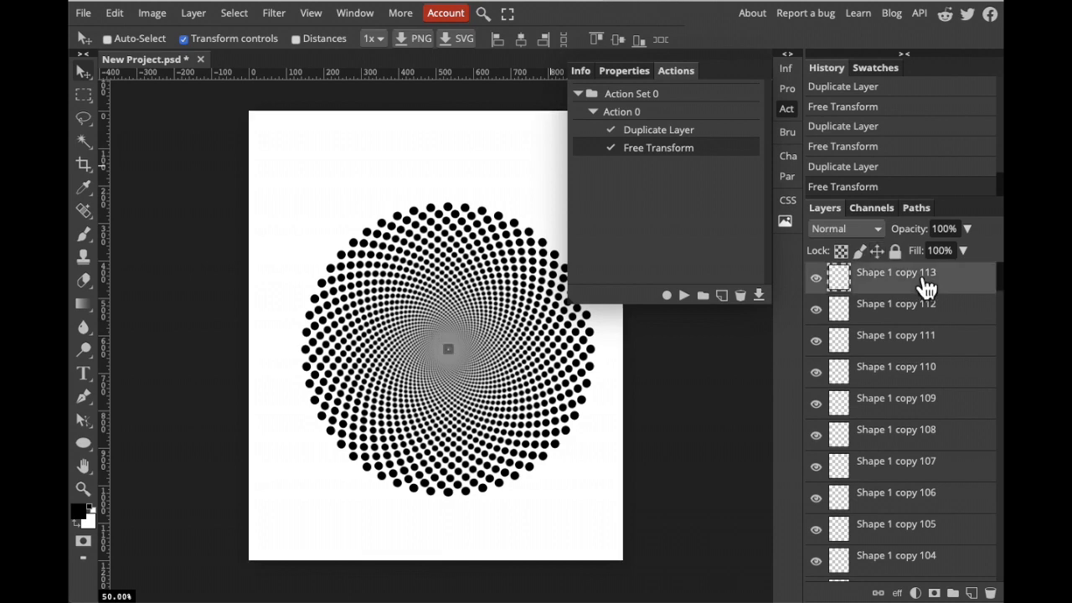
{"action": "scroll", "coordinate": [925, 287], "scroll_direction": "down", "scroll_amount": 20}
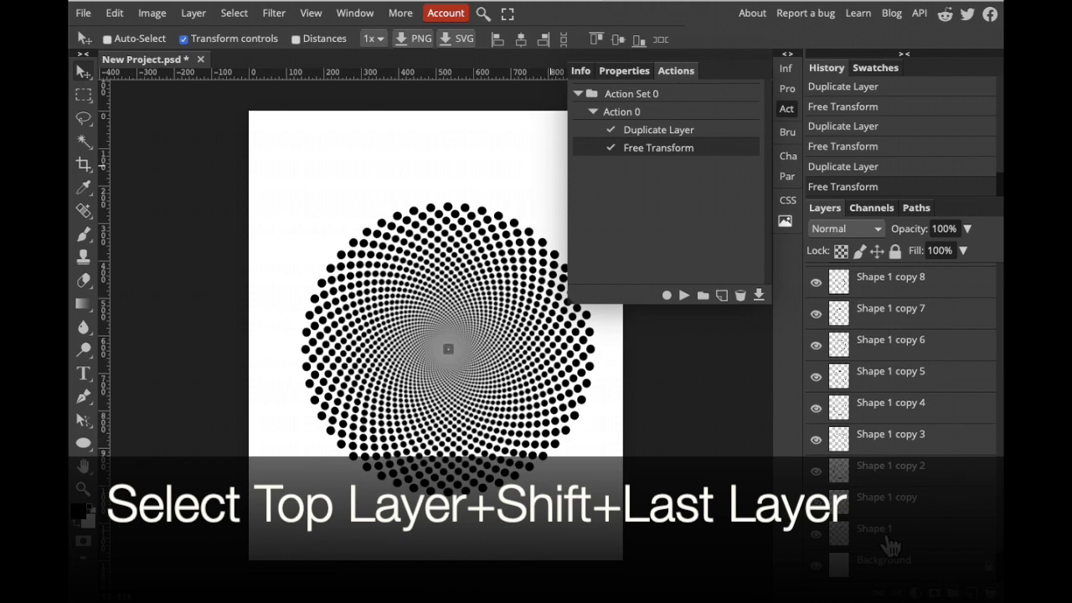
{"action": "left_click", "coordinate": [890, 546], "text": "shift"}
{"action": "right_click", "coordinate": [911, 400]}
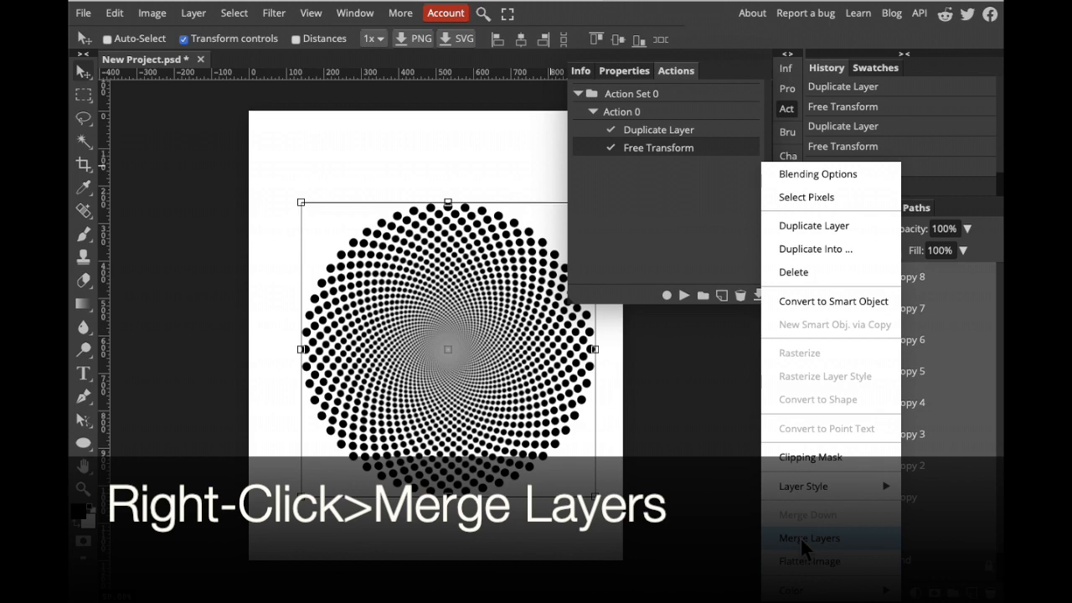
{"action": "left_click", "coordinate": [802, 537]}
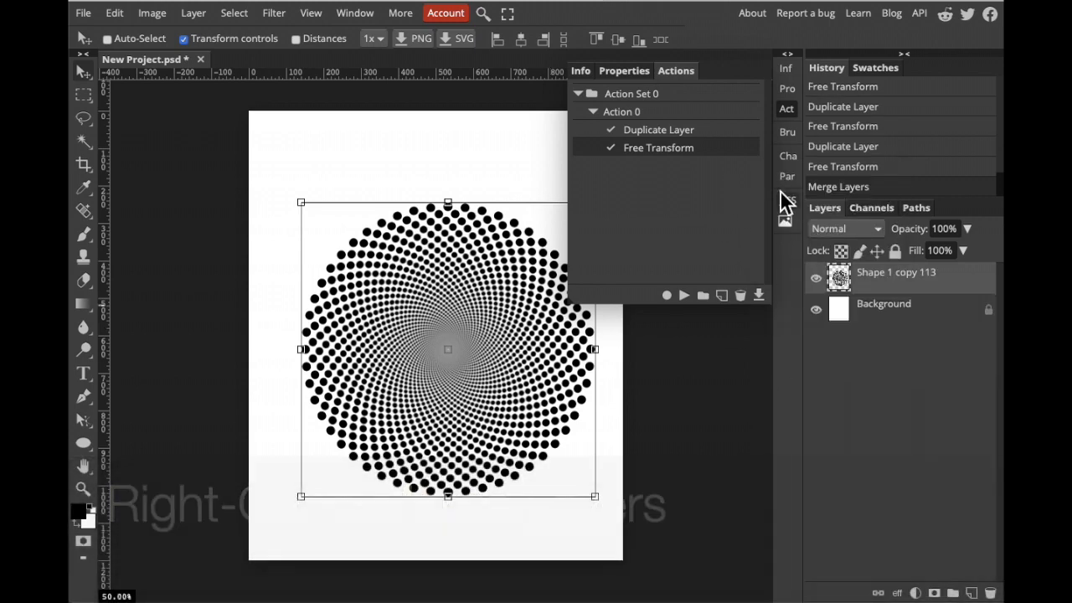
{"action": "left_click", "coordinate": [784, 109]}
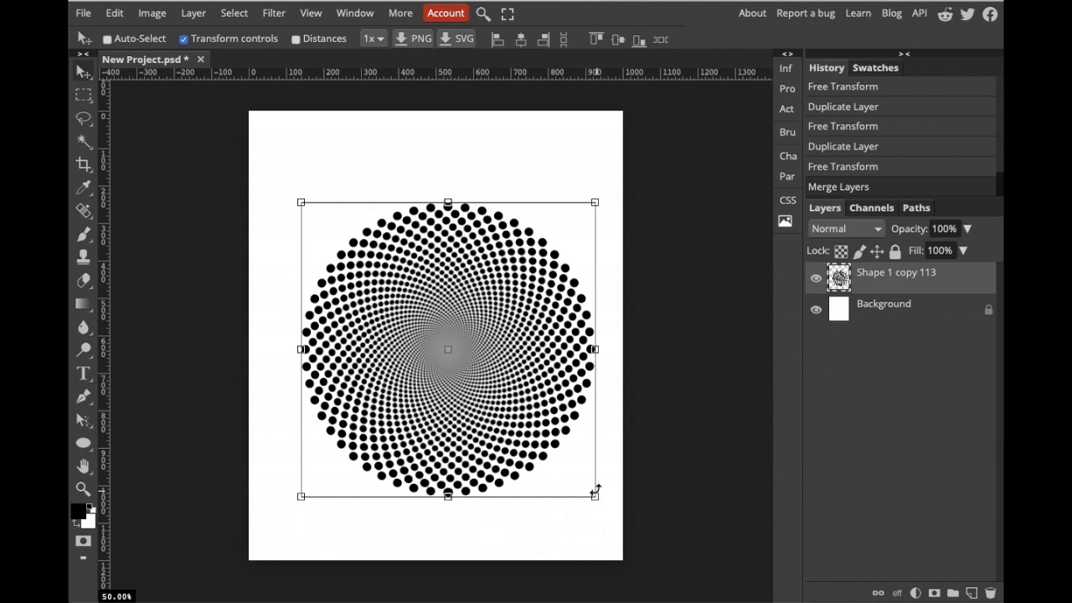
{"action": "left_click", "coordinate": [819, 279]}
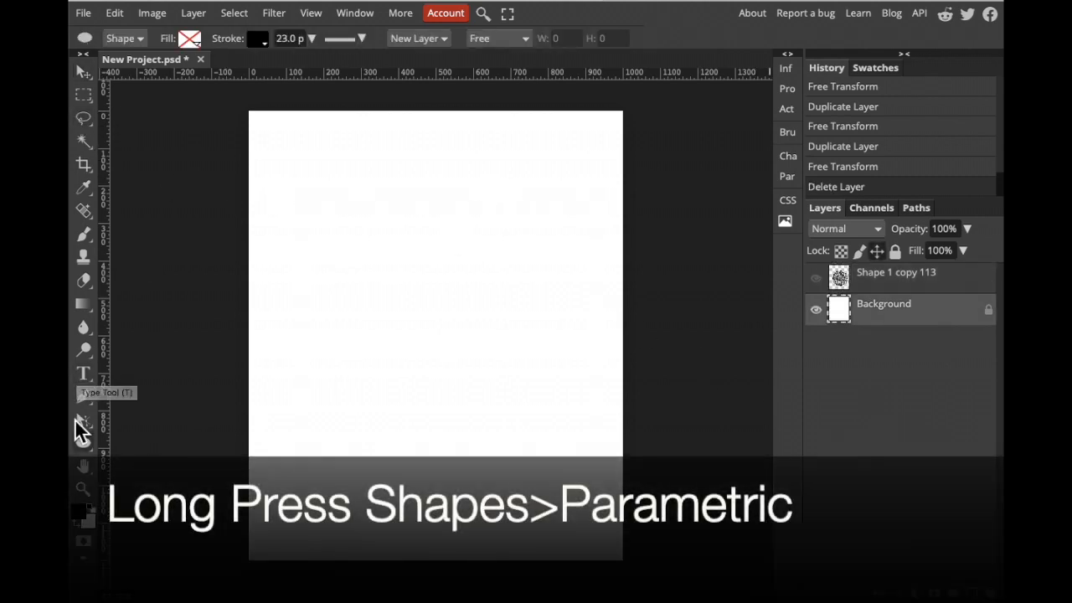
- Draw a large star outline about 920 px wide on a new layer using a parametric Star shape with 7 sides
{"action": "left_click", "coordinate": [83, 443]}
{"action": "left_click", "coordinate": [168, 525]}
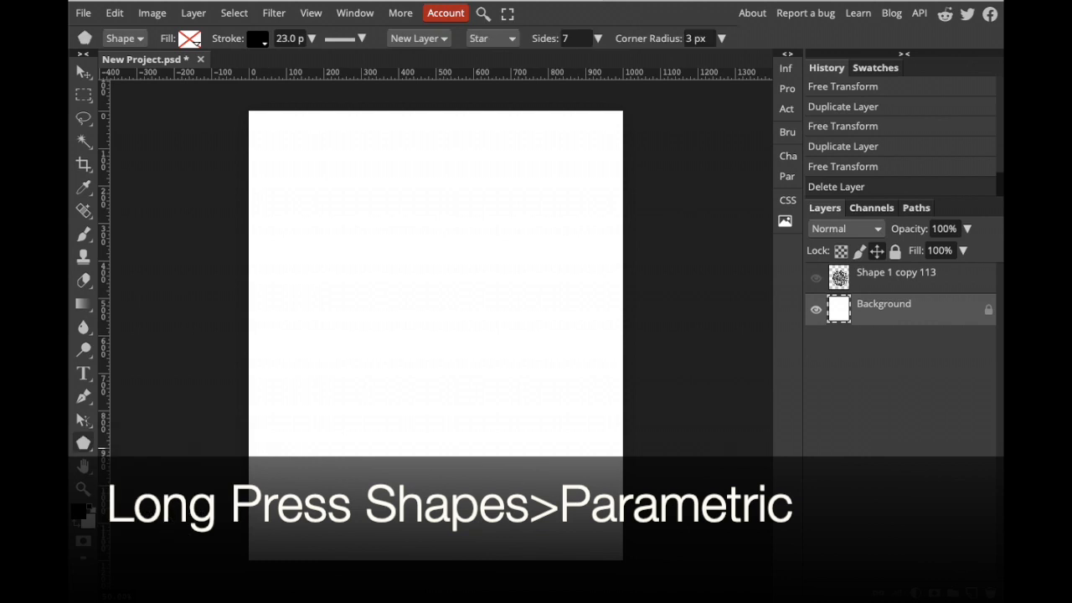
{"action": "left_click", "coordinate": [491, 46]}
{"action": "left_click", "coordinate": [495, 55]}
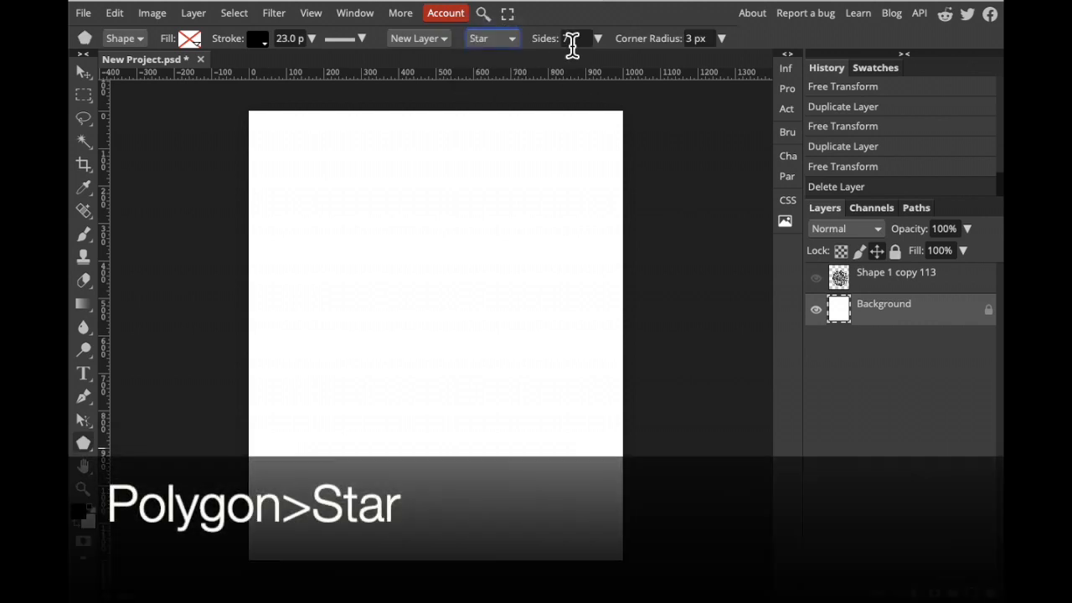
{"action": "left_click_drag", "start_coordinate": [347, 230], "coordinate": [423, 381]}
- Thin the star's stroke and move the star to the middle of the page
{"action": "left_click_drag", "start_coordinate": [316, 41], "coordinate": [296, 72]}
{"action": "left_click", "coordinate": [83, 73]}
{"action": "left_click_drag", "start_coordinate": [312, 208], "coordinate": [407, 282]}
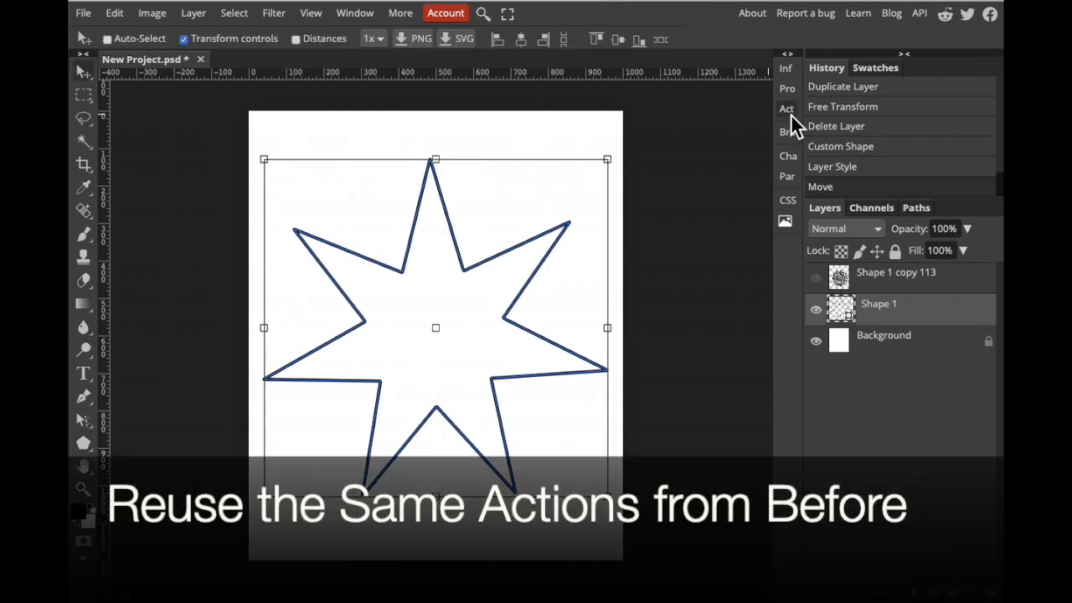
- Replay the recorded action on the star until there are 25 copies, and merge all the star layers into one
{"action": "left_click", "coordinate": [788, 110]}
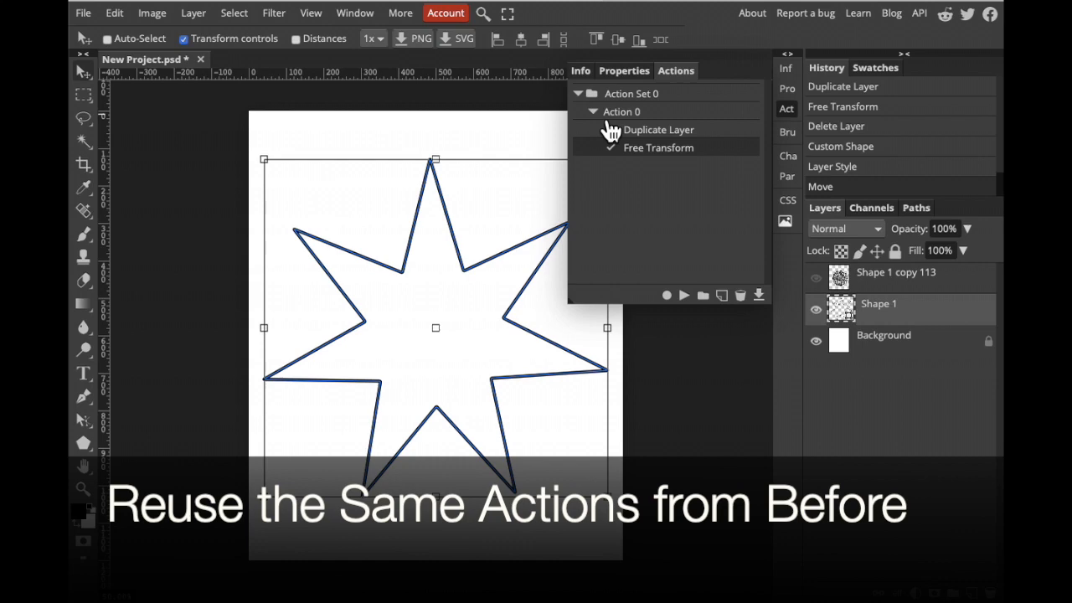
{"action": "left_click", "coordinate": [684, 295]}
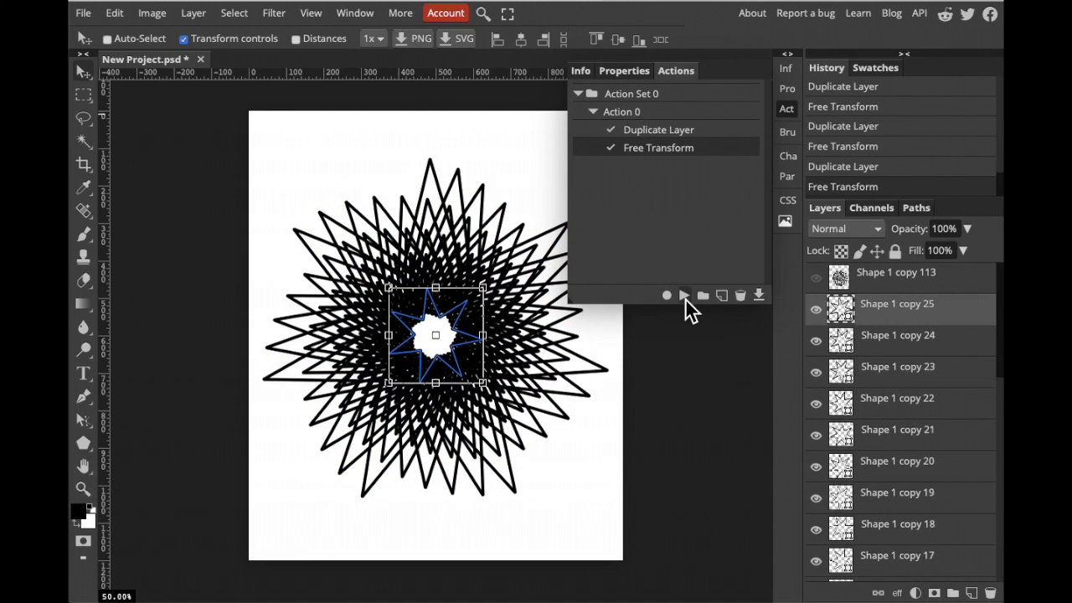
{"action": "scroll", "coordinate": [923, 351], "scroll_direction": "down", "scroll_amount": 5}
{"action": "left_click", "coordinate": [900, 438], "text": "shift"}
{"action": "right_click", "coordinate": [899, 437]}
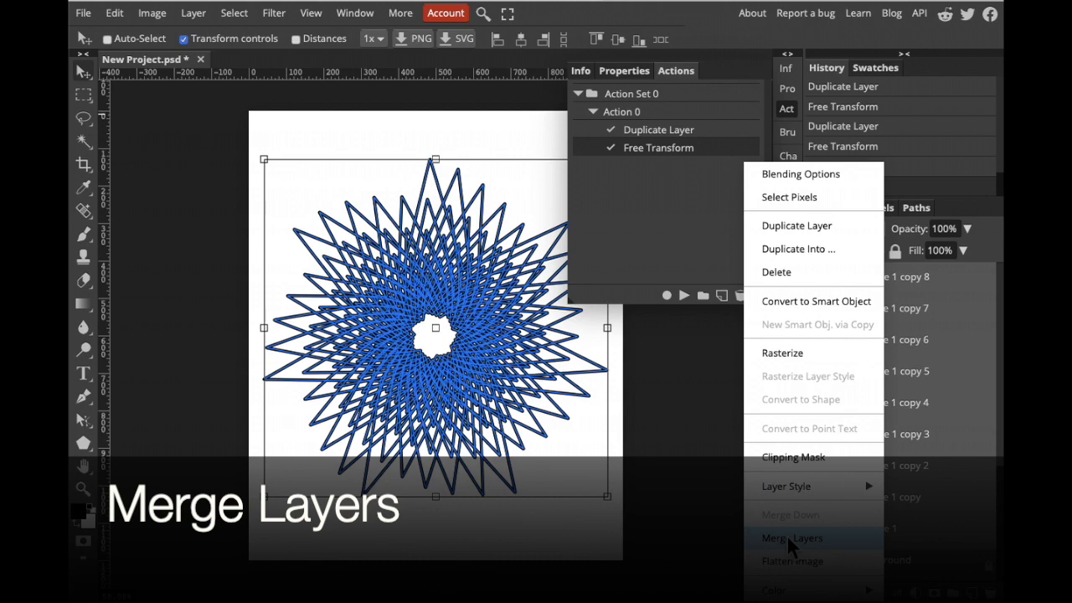
{"action": "left_click", "coordinate": [789, 540]}
{"action": "left_click", "coordinate": [809, 338]}
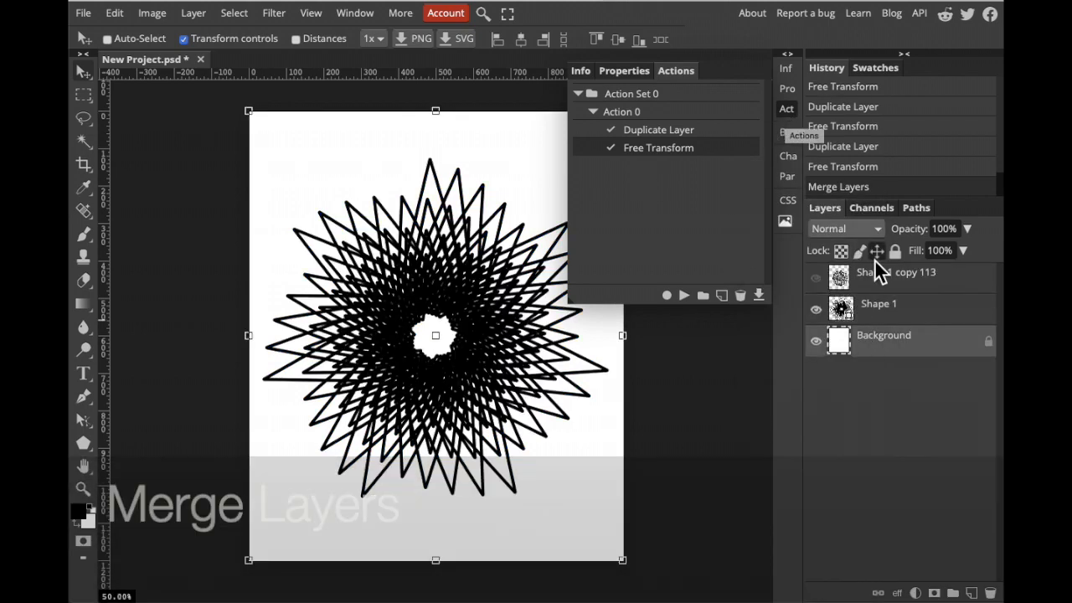
- Check the example patterns in the Google Docs document, and hide the merged star layer back in Photopea
{"action": "left_click", "coordinate": [707, 1]}
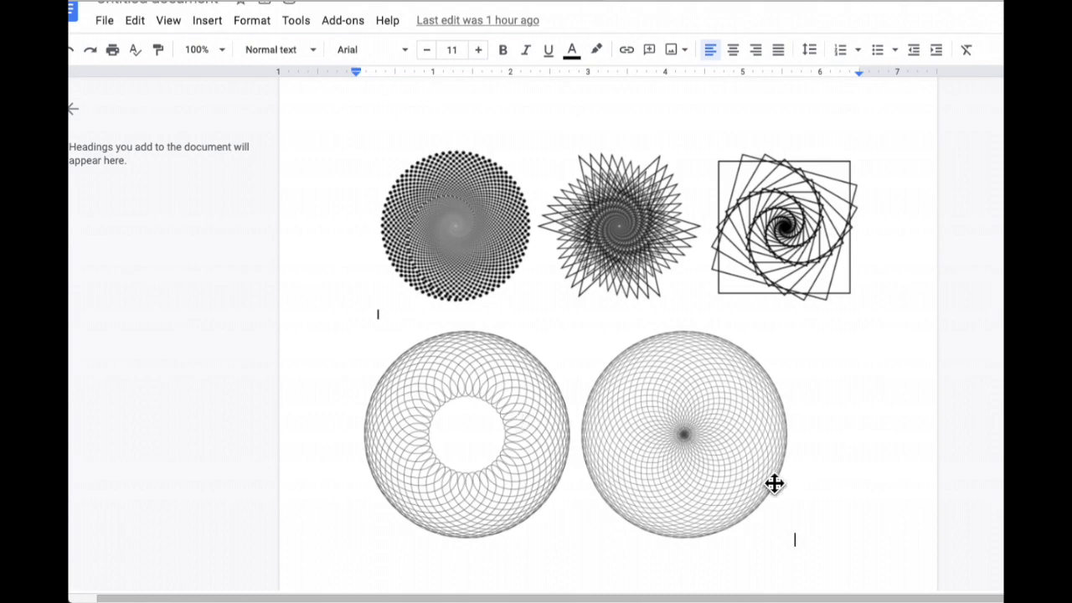
{"action": "left_click", "coordinate": [489, 4]}
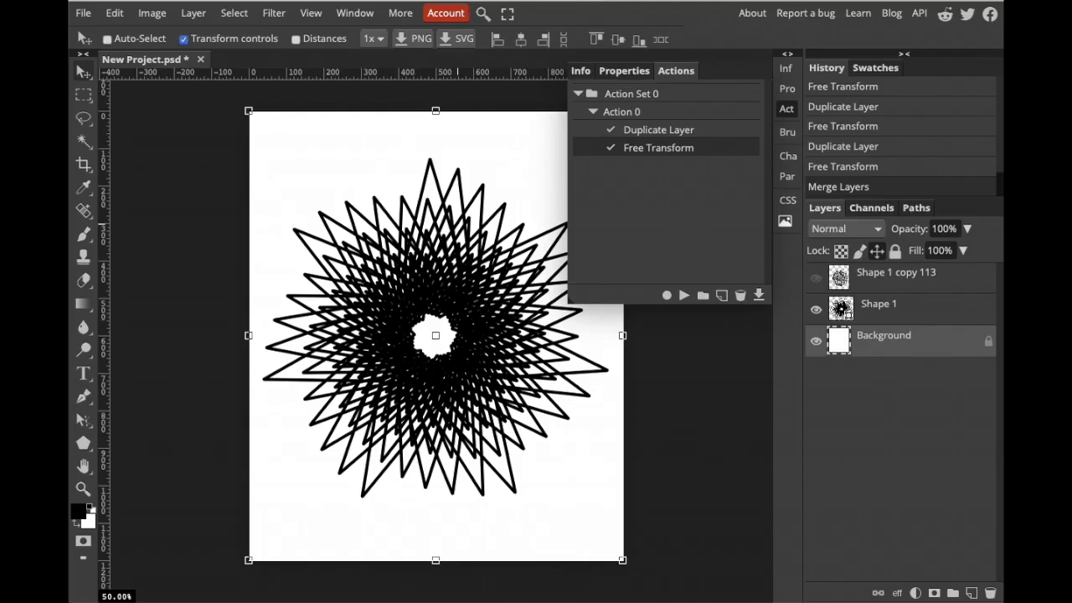
{"action": "left_click", "coordinate": [816, 309]}
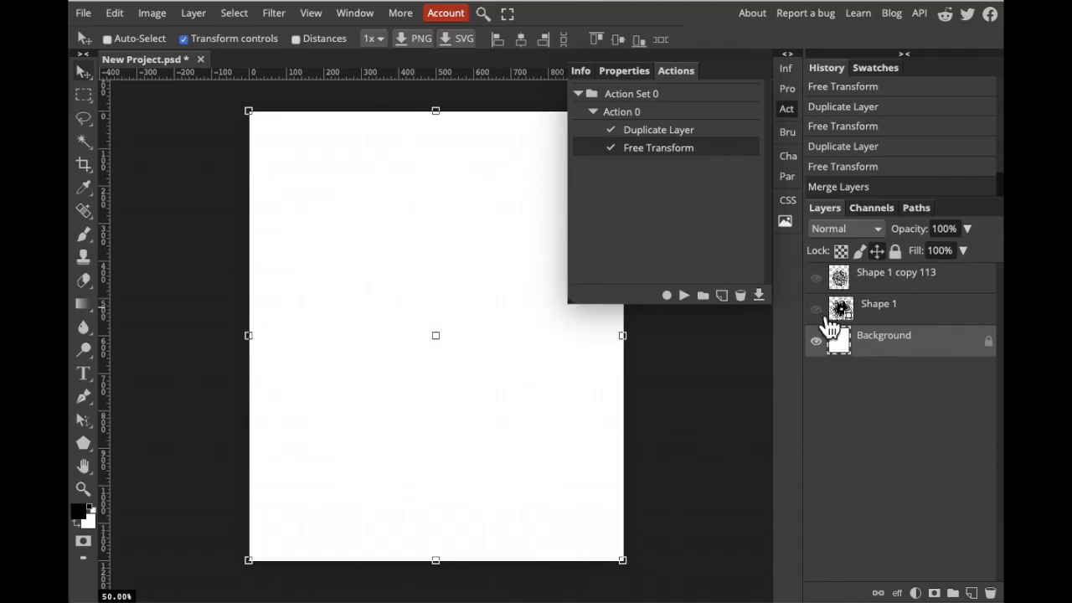
{"action": "left_click", "coordinate": [788, 110]}
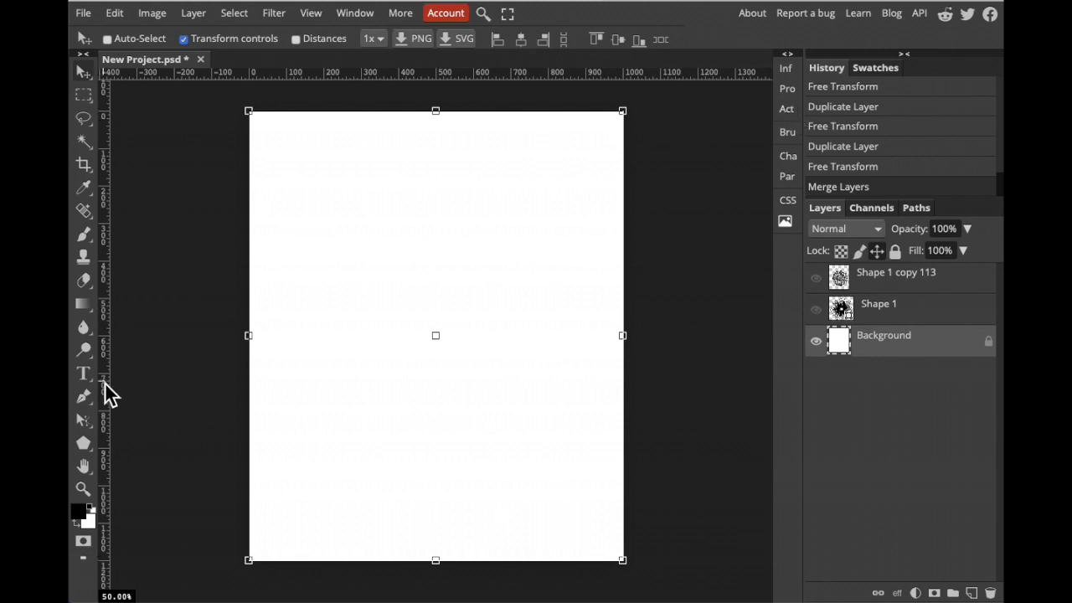
- Draw an unfilled circle about 290 px in diameter in the upper middle of the page with the Ellipse tool
{"action": "right_click", "coordinate": [83, 446]}
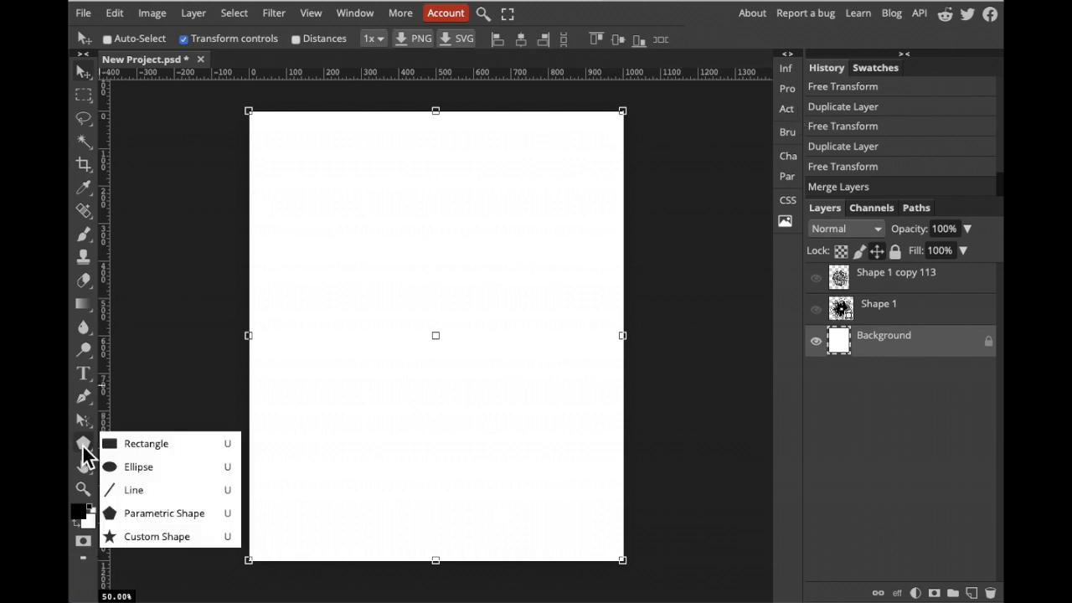
{"action": "left_click", "coordinate": [135, 471]}
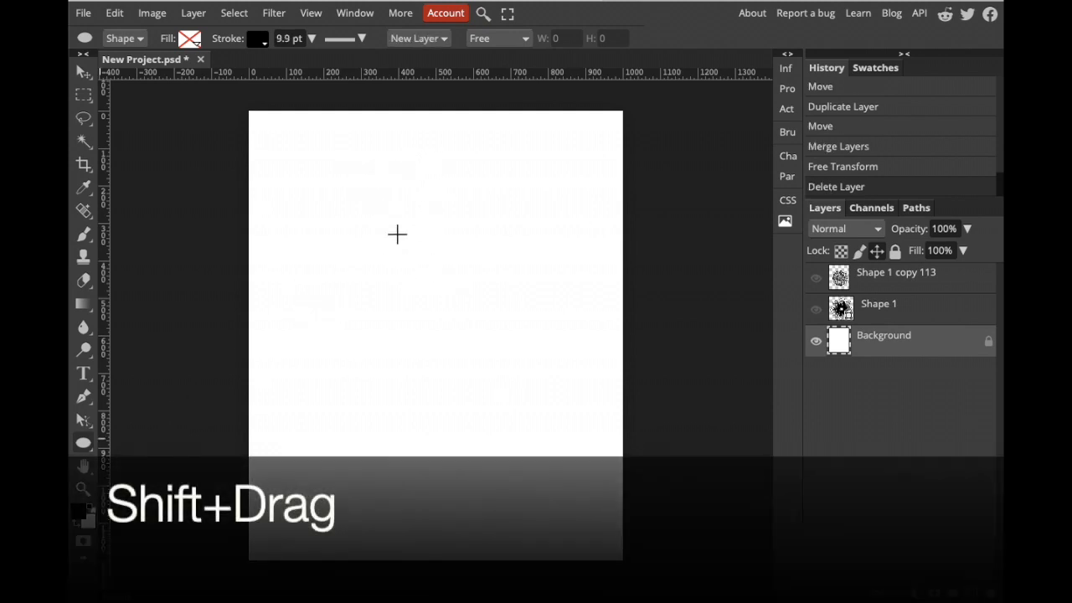
{"action": "left_click_drag", "start_coordinate": [356, 183], "coordinate": [472, 295]}
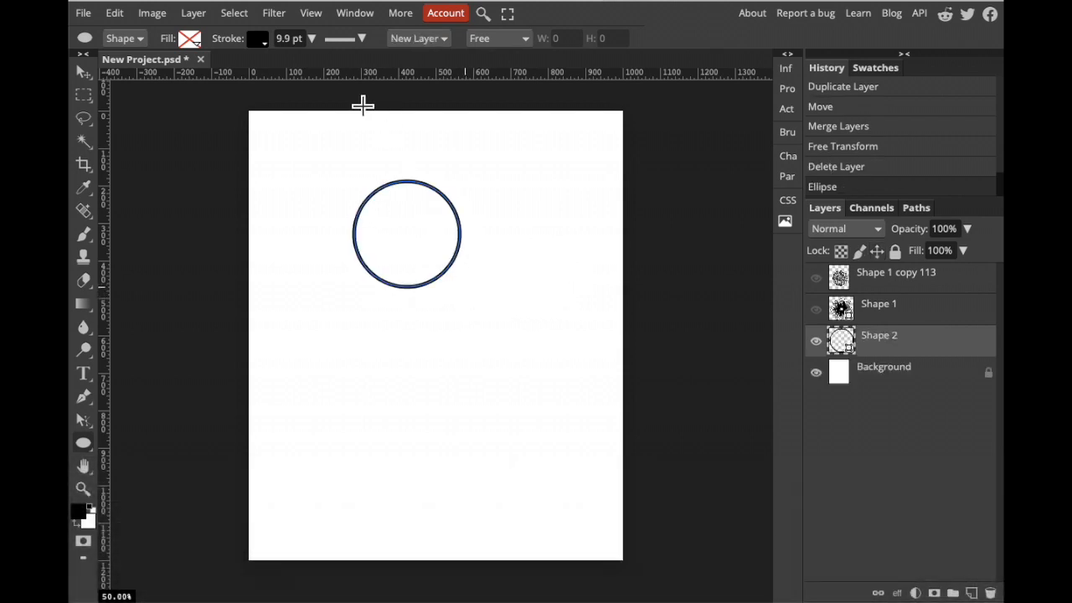
- Thin the new circle's black stroke to 3.7 pt
{"action": "left_click", "coordinate": [261, 42]}
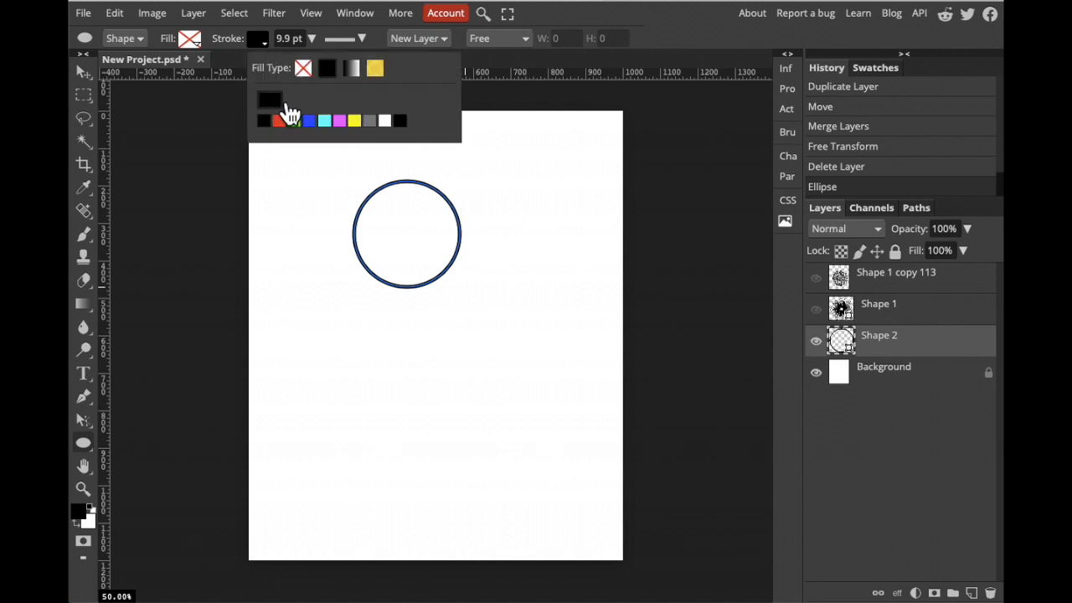
{"action": "left_click", "coordinate": [311, 39]}
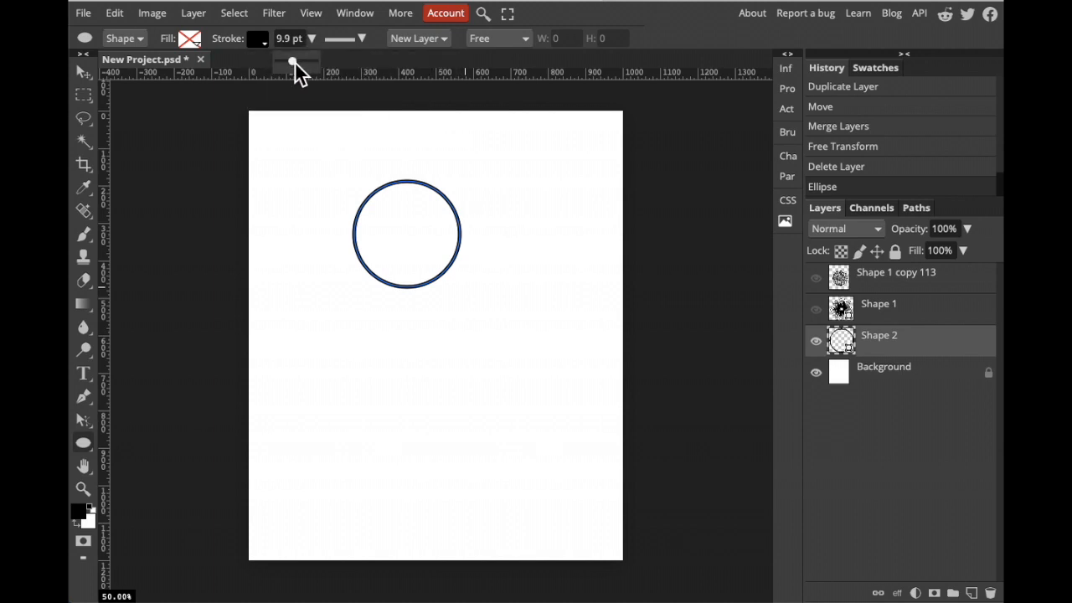
{"action": "left_click_drag", "start_coordinate": [294, 62], "coordinate": [290, 61]}
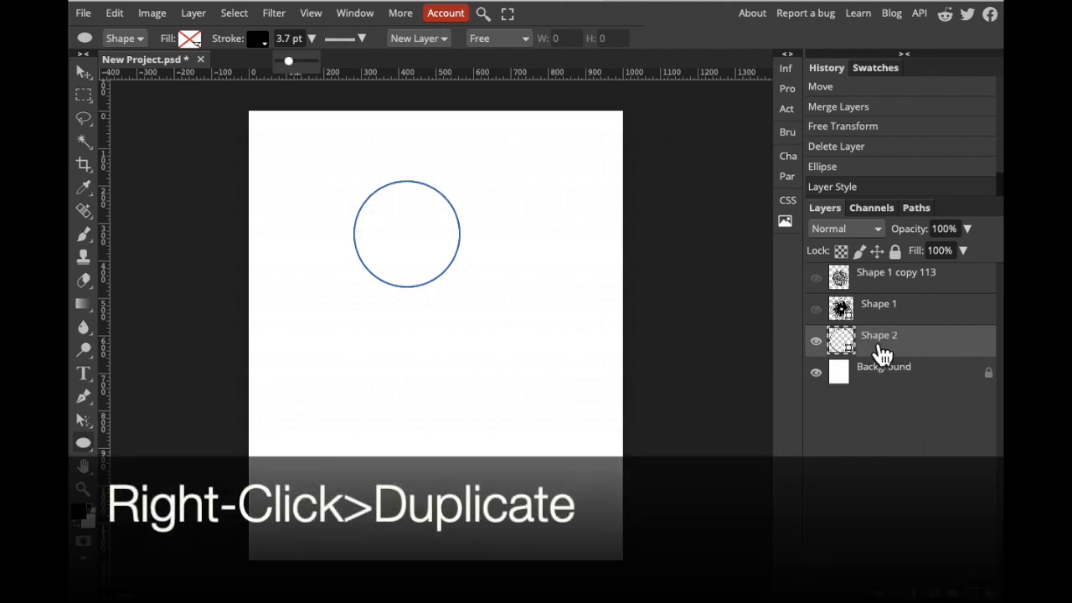
- Duplicate the outlined circle layer and move the copy directly below the original so that the two circles touch
{"action": "right_click", "coordinate": [883, 355]}
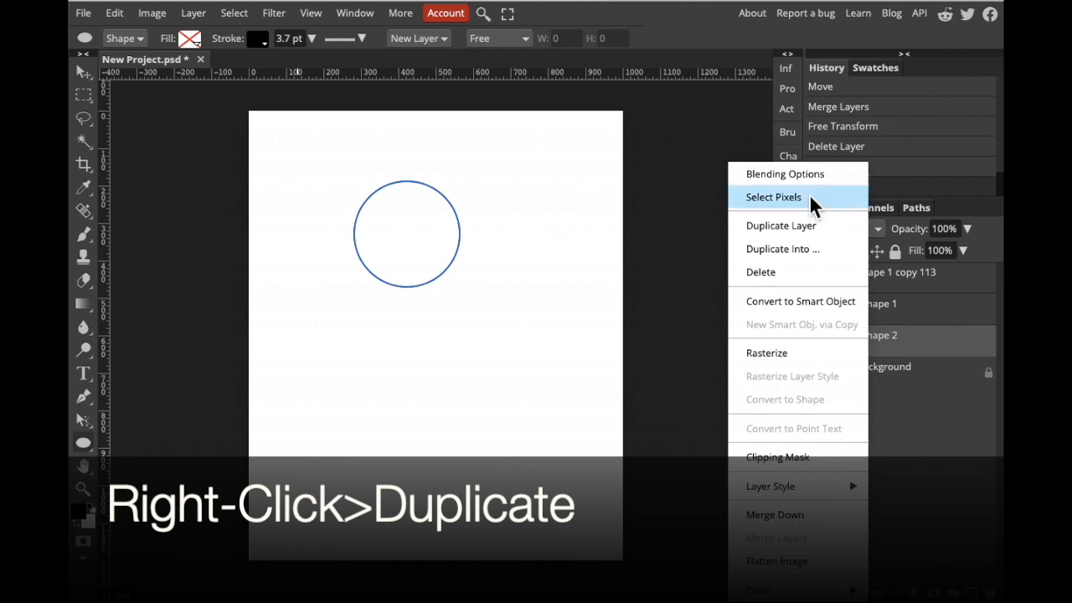
{"action": "left_click", "coordinate": [789, 227]}
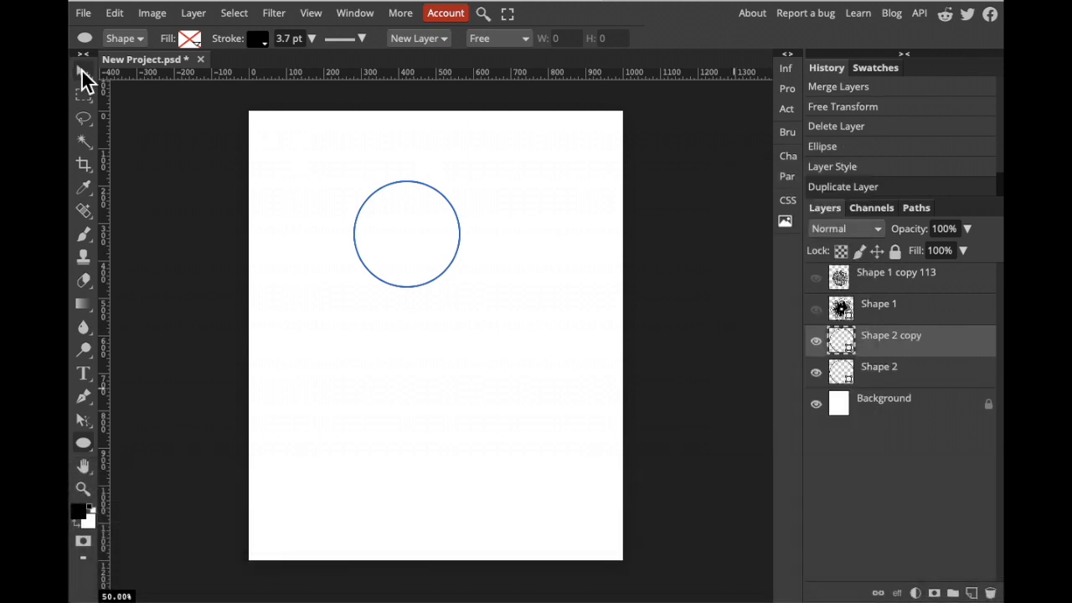
{"action": "left_click", "coordinate": [84, 74]}
{"action": "left_click_drag", "start_coordinate": [421, 192], "coordinate": [417, 290]}
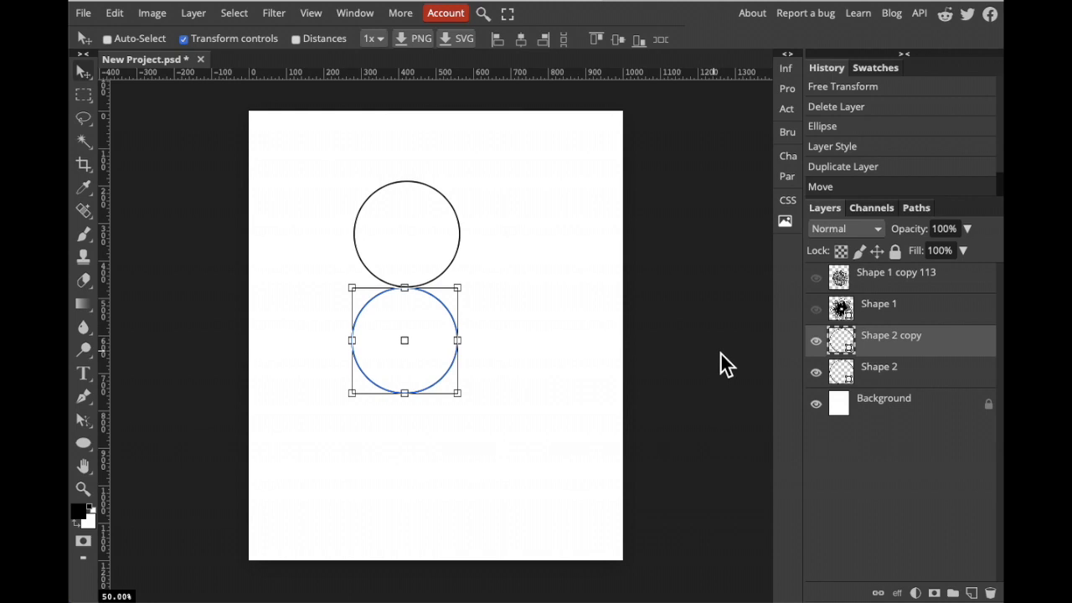
- Shift both outlined circles sideways to the page's horizontal centre, keeping one directly above the other
{"action": "left_click", "coordinate": [880, 381]}
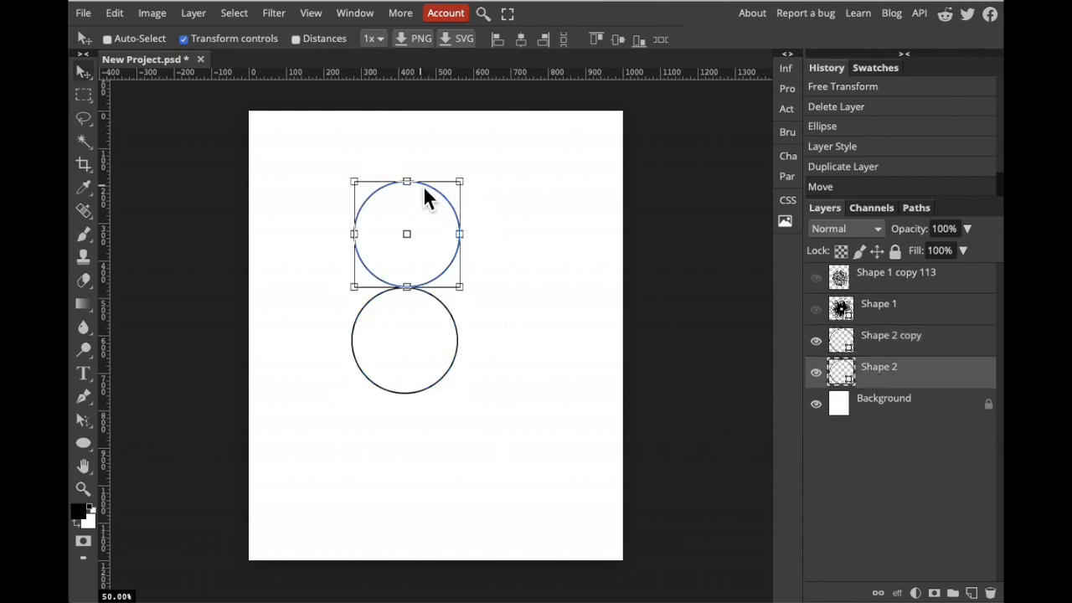
{"action": "left_click_drag", "start_coordinate": [423, 189], "coordinate": [452, 191]}
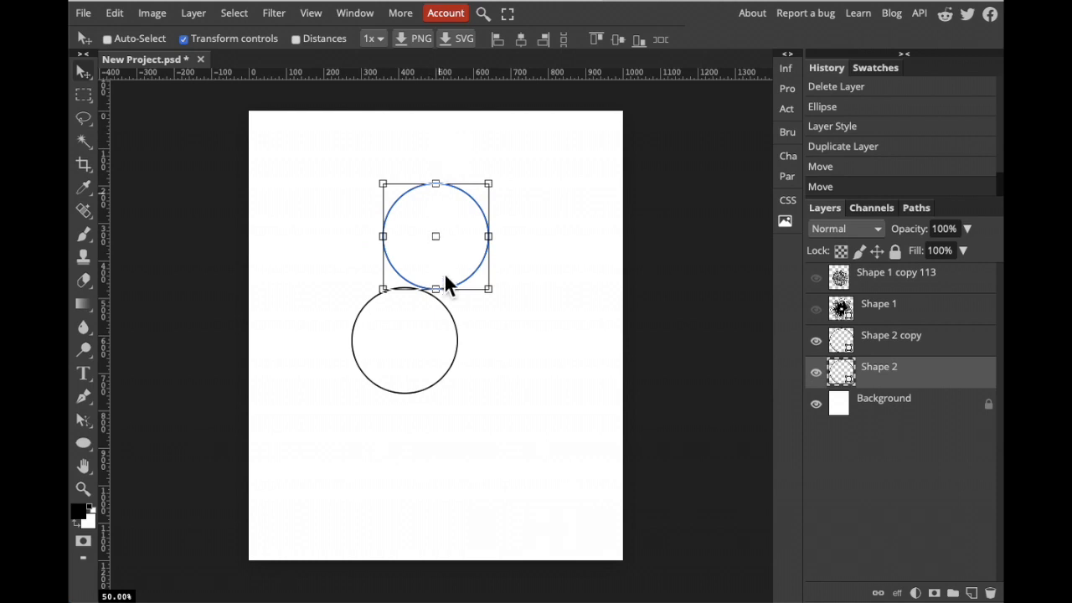
{"action": "left_click", "coordinate": [905, 352]}
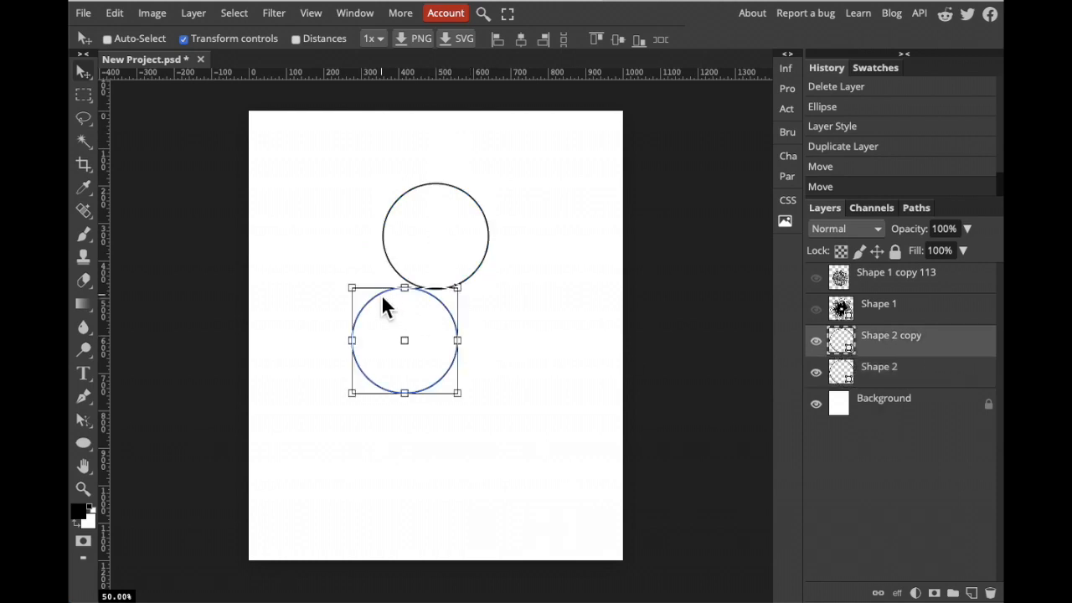
{"action": "left_click_drag", "start_coordinate": [382, 294], "coordinate": [415, 297]}
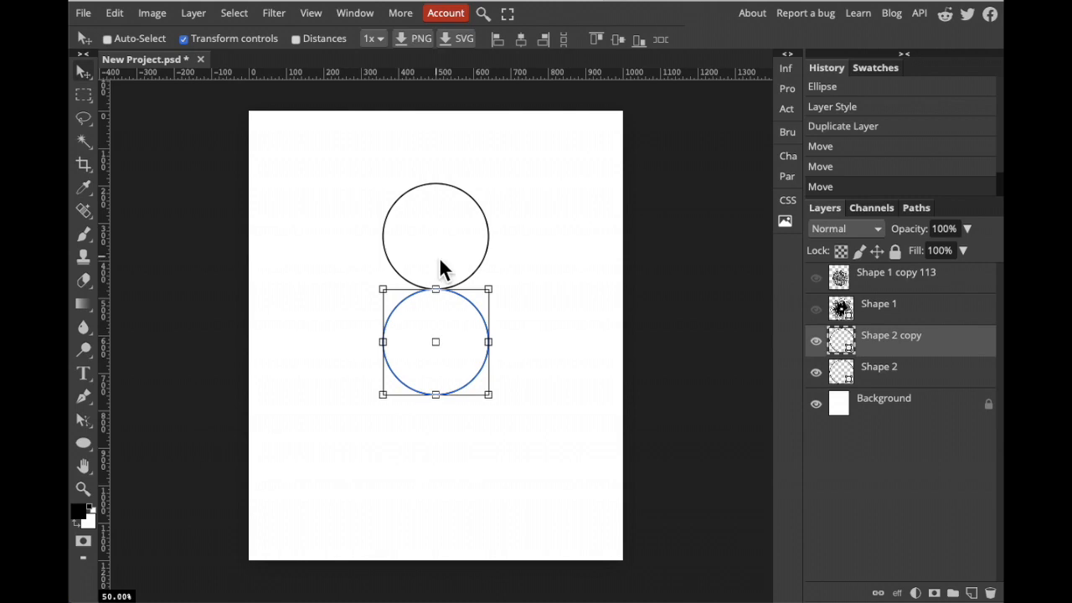
- Switch to the Google Docs document to compare the two example circle patterns, and return to Photopea
{"action": "left_click", "coordinate": [773, 2]}
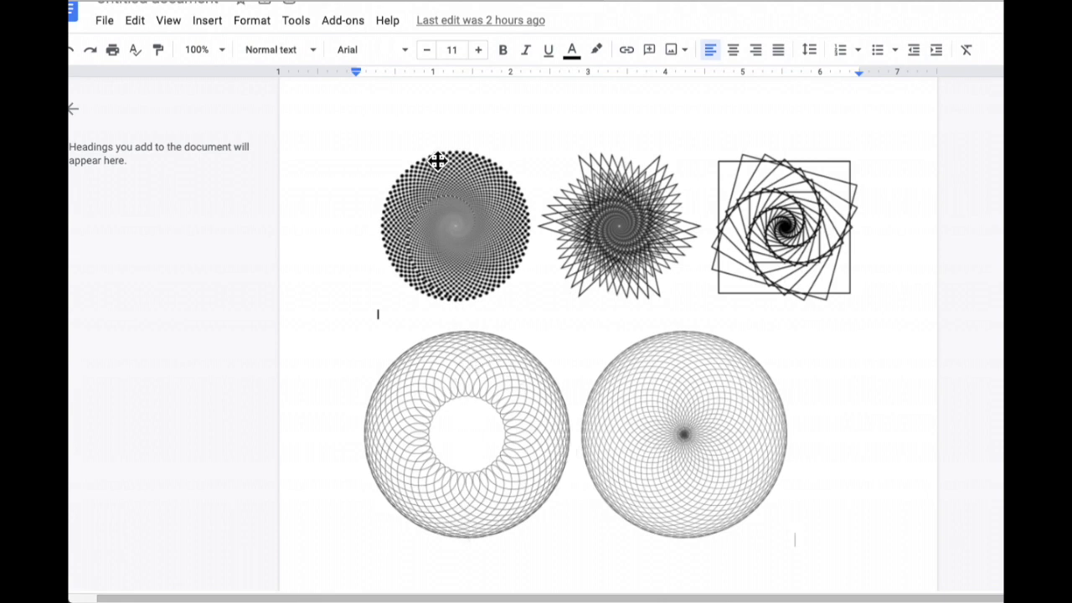
{"action": "left_click", "coordinate": [386, 1]}
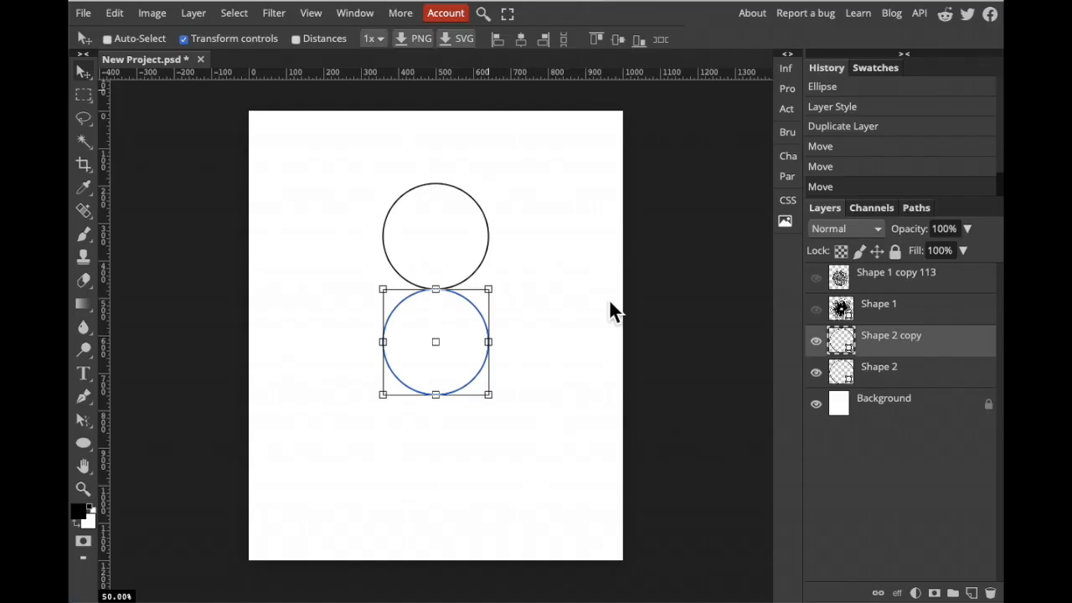
- Lower the bottom circle to leave a small gap beneath the upper one, and merge its layer down into Shape 2
{"action": "left_click_drag", "start_coordinate": [454, 292], "coordinate": [454, 309]}
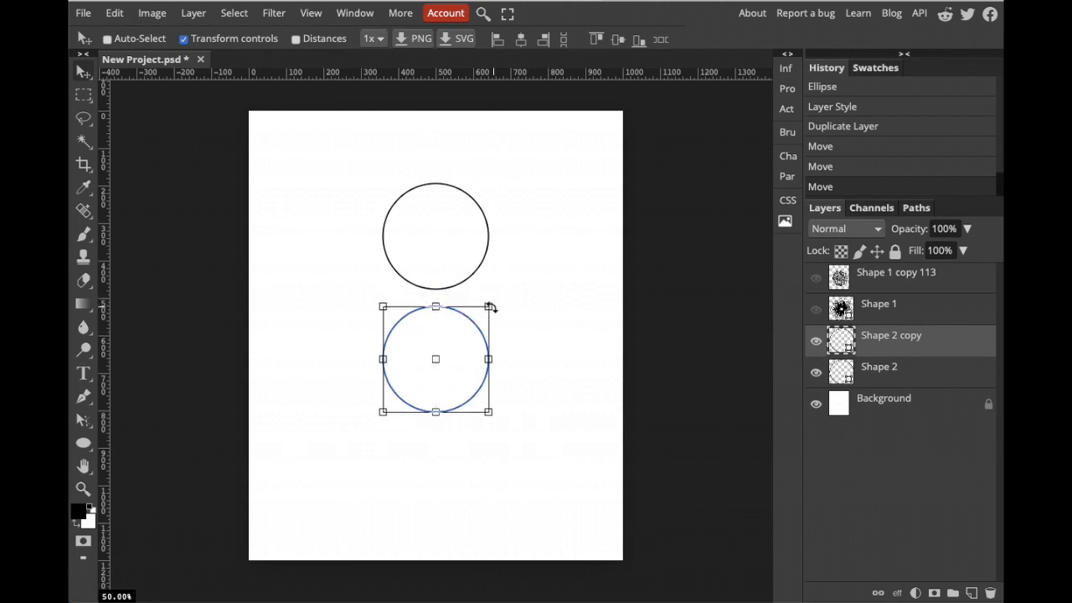
{"action": "right_click", "coordinate": [889, 352]}
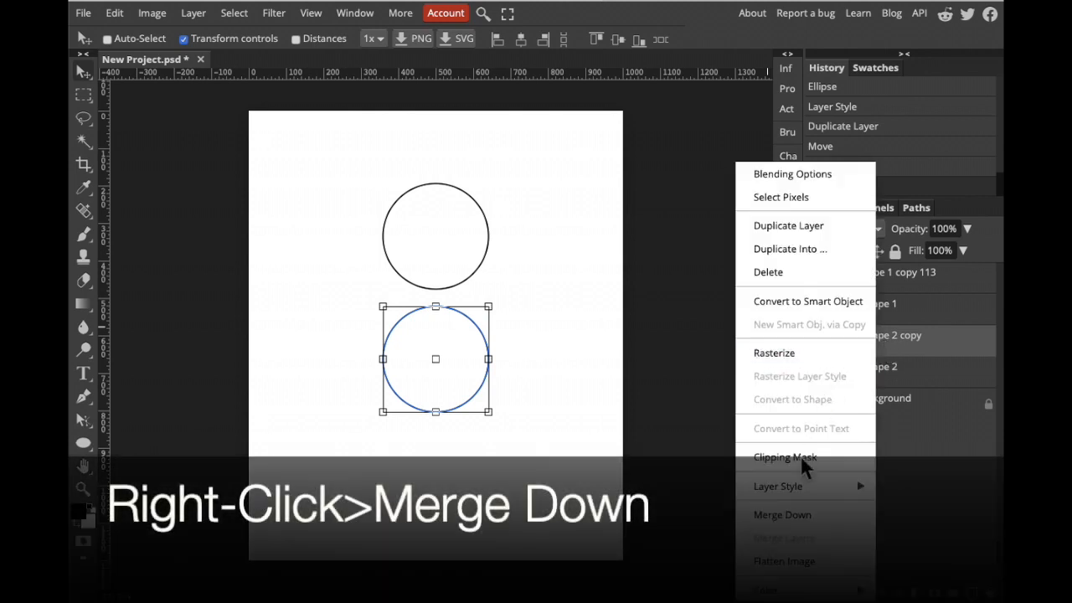
{"action": "left_click", "coordinate": [795, 515]}
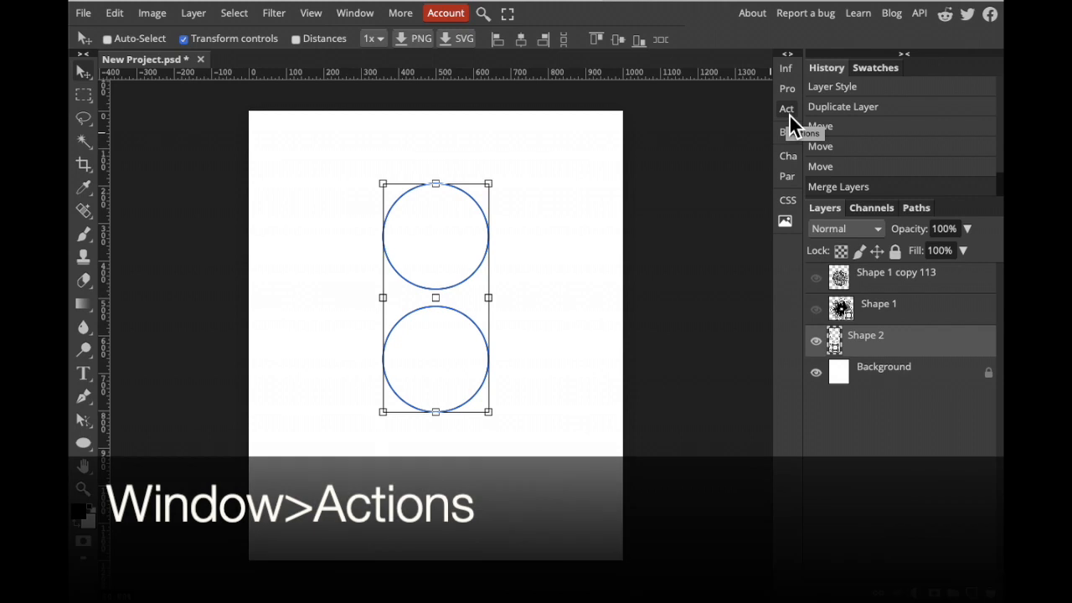
- Delete the previous action together with its action set
{"action": "left_click", "coordinate": [789, 110]}
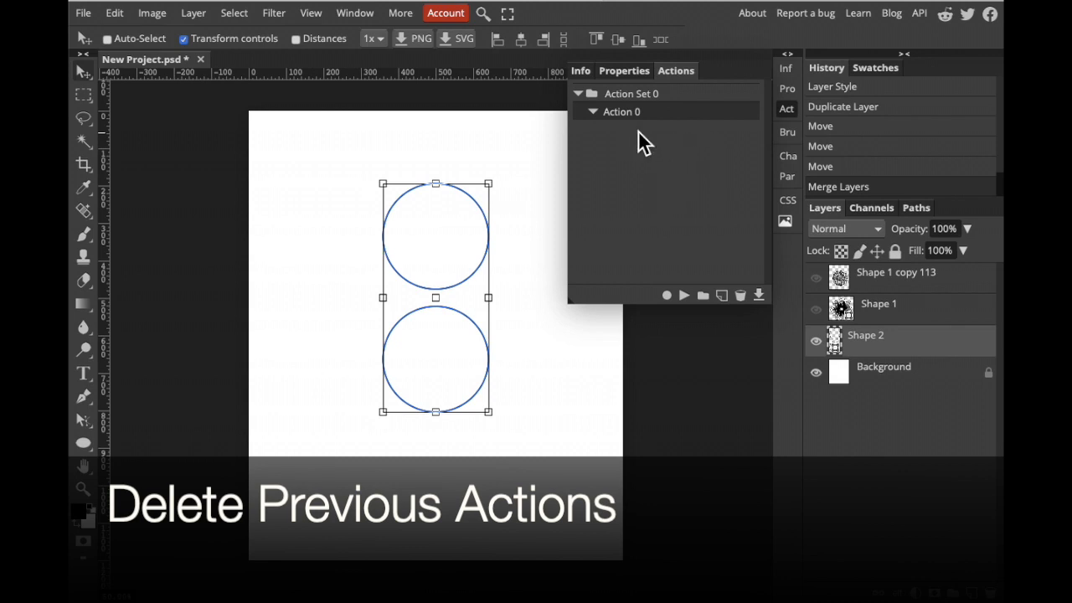
{"action": "left_click", "coordinate": [742, 298]}
{"action": "left_click", "coordinate": [742, 298]}
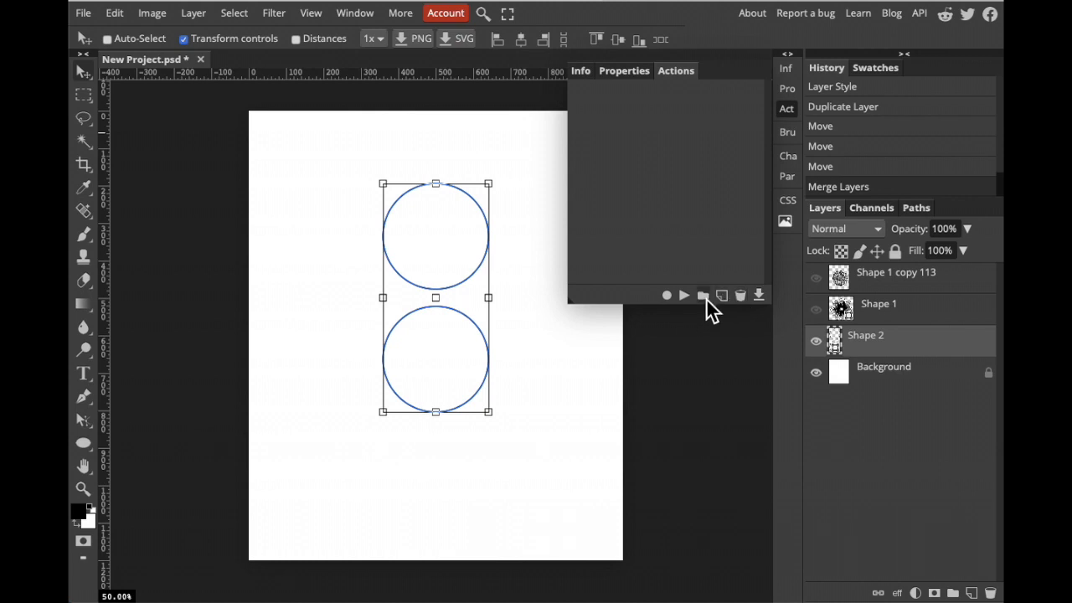
- Create a new action set with a new action, and record duplicating the merged circle-pair layer in it
{"action": "left_click", "coordinate": [704, 296]}
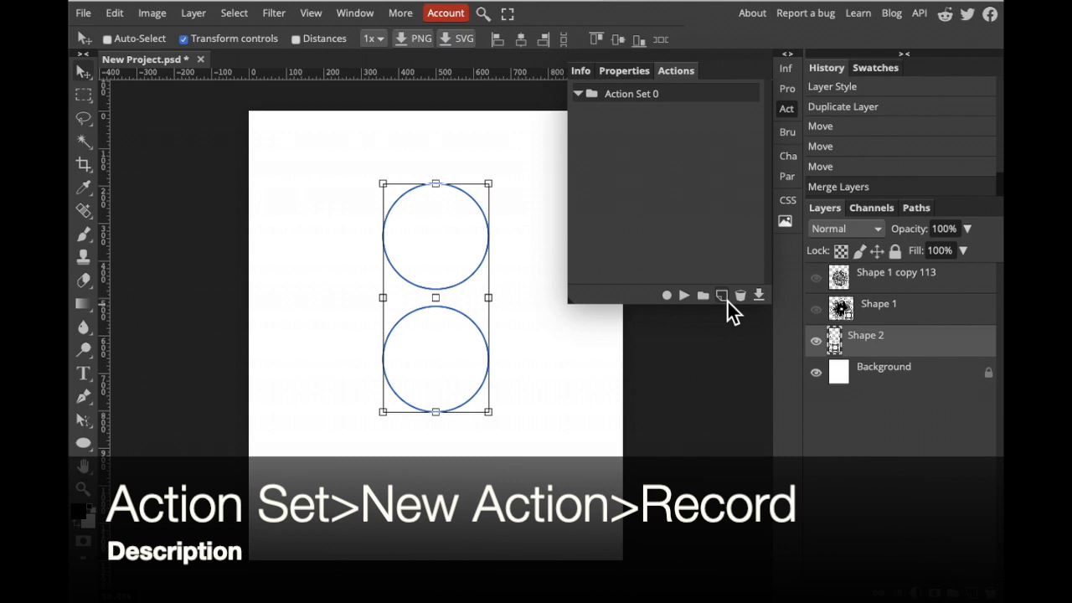
{"action": "left_click", "coordinate": [723, 296]}
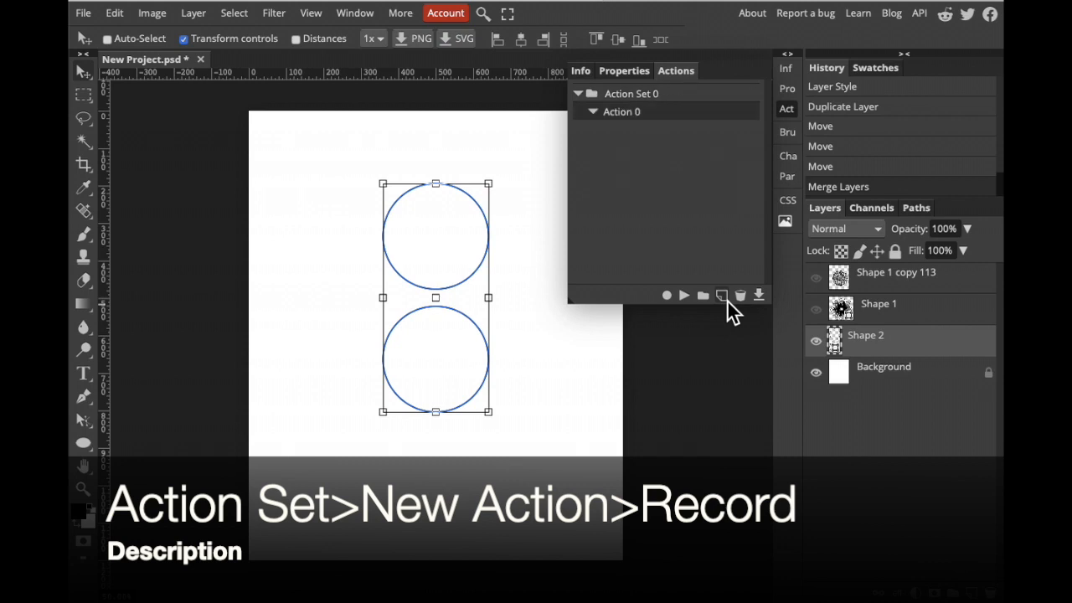
{"action": "left_click", "coordinate": [669, 297]}
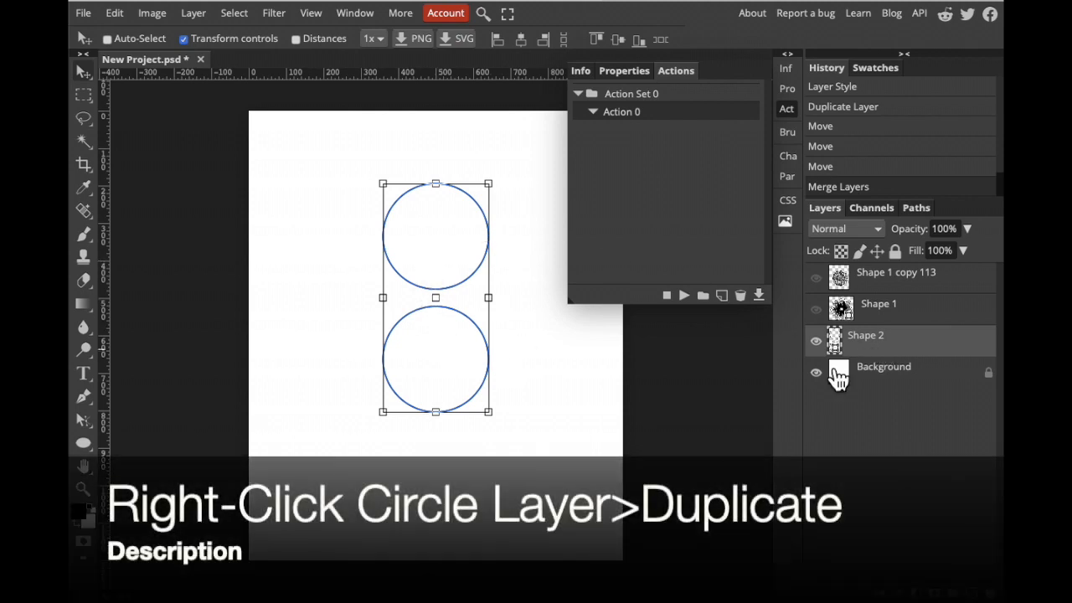
{"action": "right_click", "coordinate": [889, 355]}
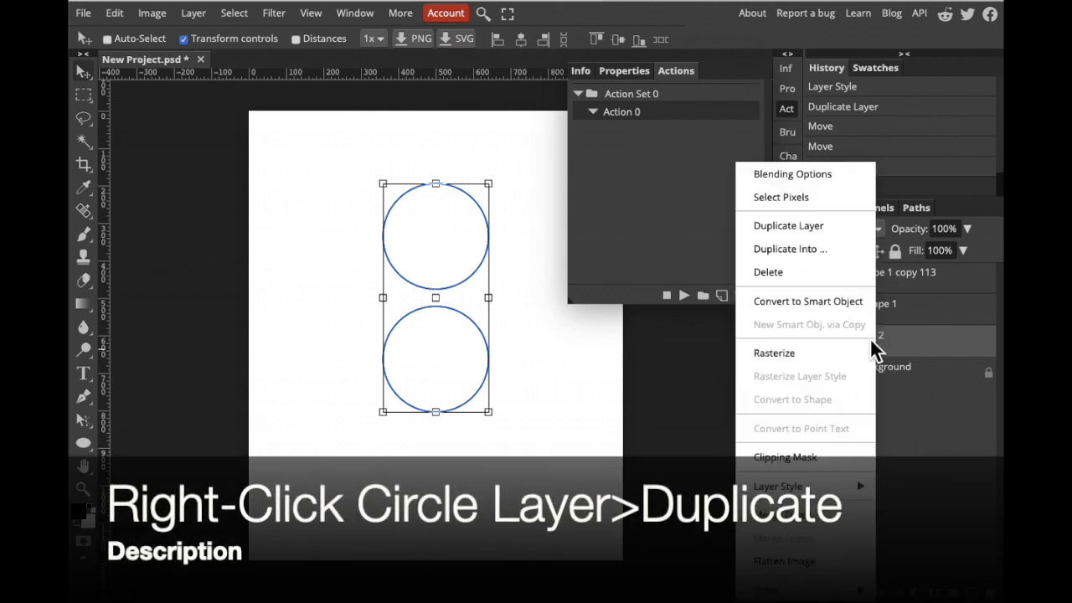
{"action": "left_click", "coordinate": [798, 229]}
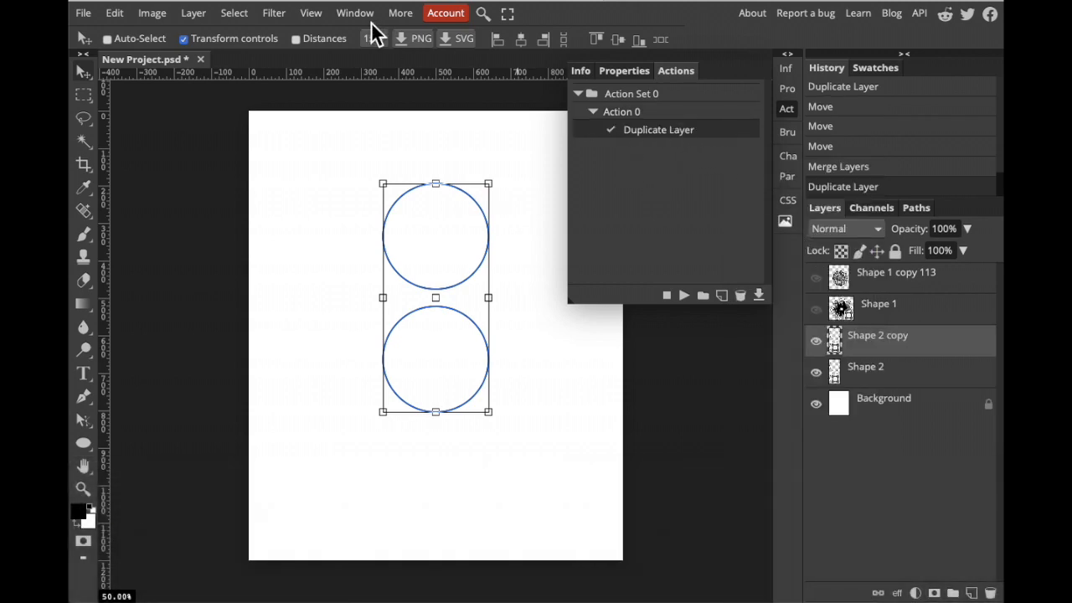
- Rotate the duplicated circle pair by 10° with Free Transform as part of the recorded action
{"action": "right_click", "coordinate": [84, 71]}
{"action": "left_click", "coordinate": [117, 74]}
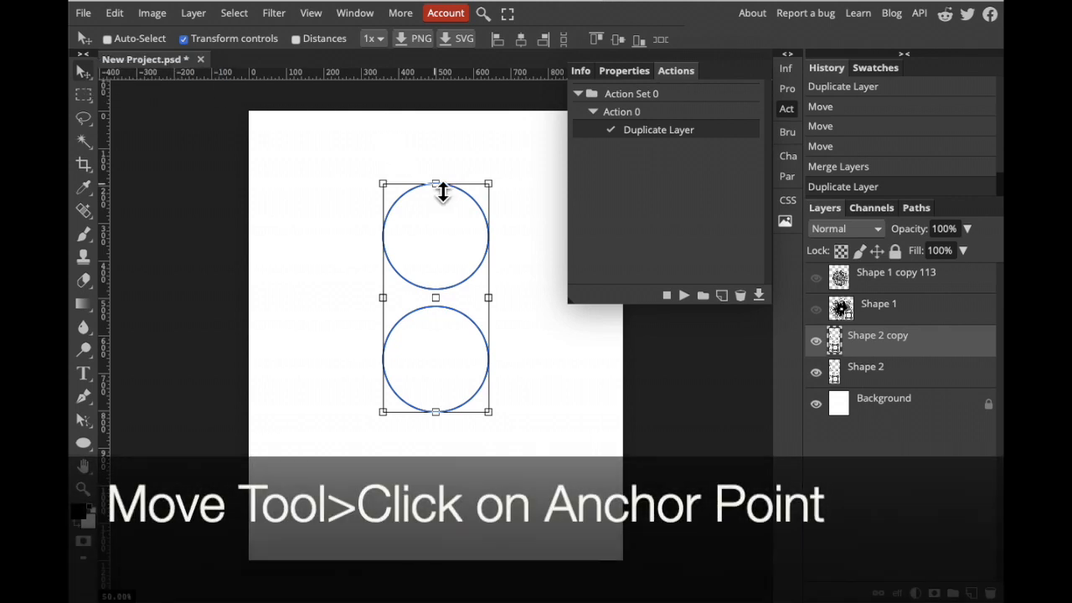
{"action": "left_click", "coordinate": [443, 192]}
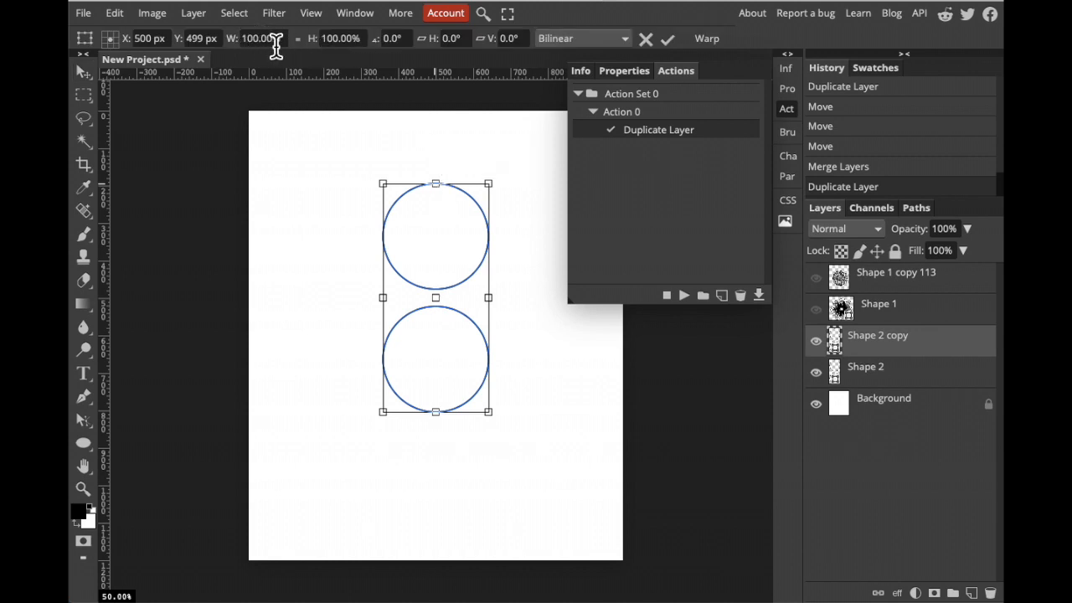
{"action": "left_click", "coordinate": [390, 39]}
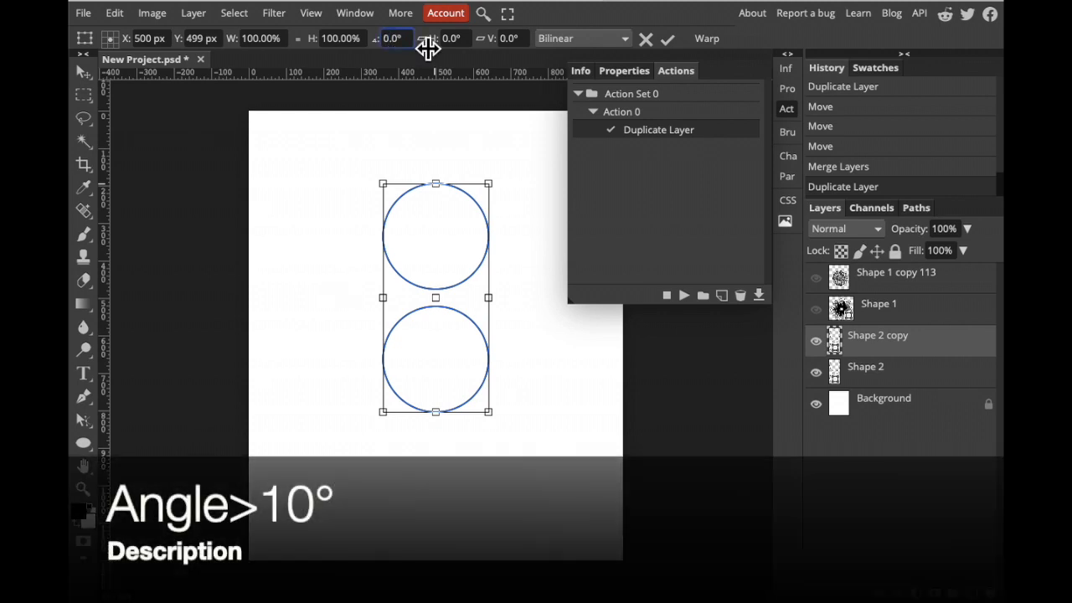
{"action": "type", "text": "10.0"}
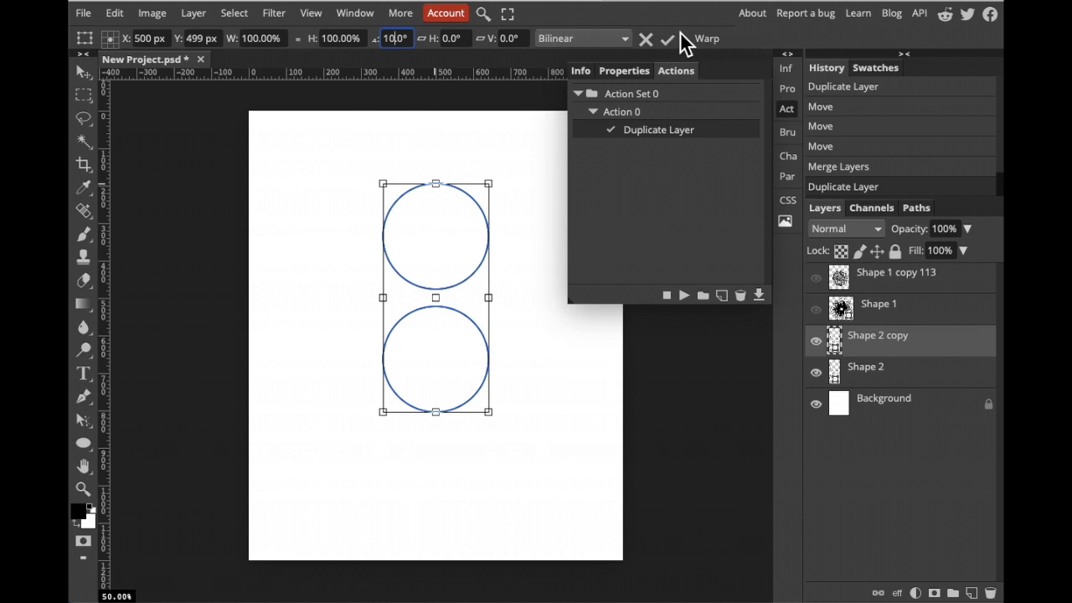
{"action": "left_click", "coordinate": [667, 40]}
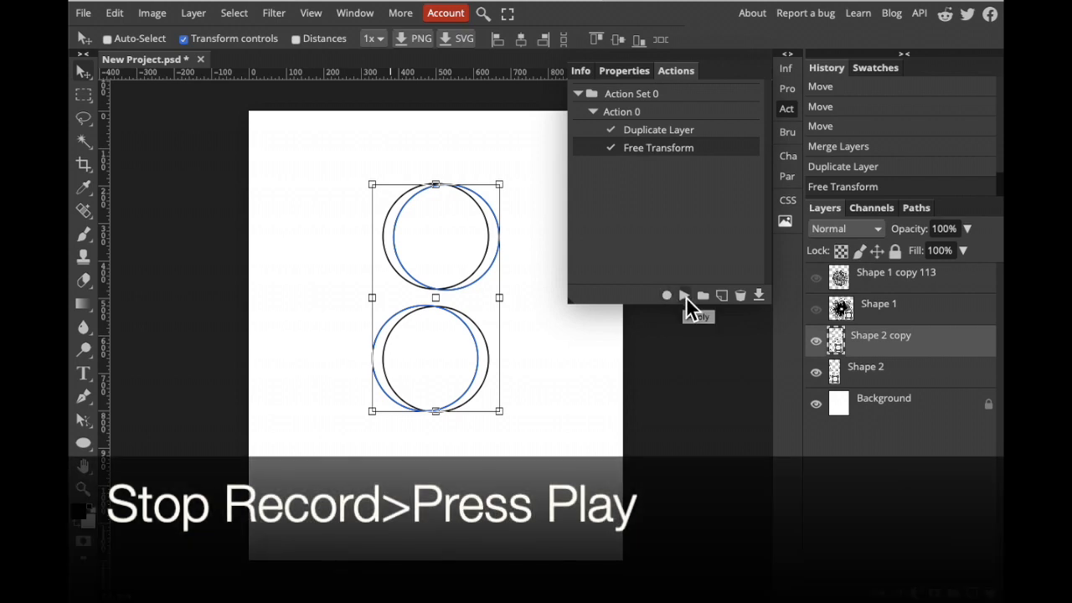
- Replay the recorded action on the circle pair until there are 17 copies forming a full ring
{"action": "left_click", "coordinate": [685, 296]}
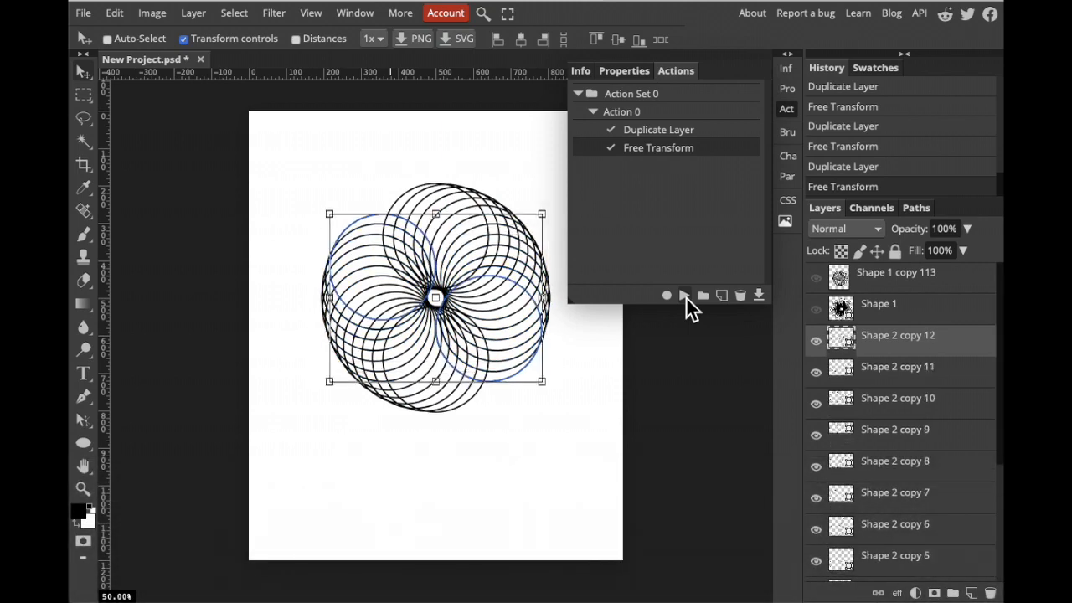
{"action": "left_click", "coordinate": [686, 296]}
{"action": "left_click", "coordinate": [685, 296]}
{"action": "left_click", "coordinate": [686, 296]}
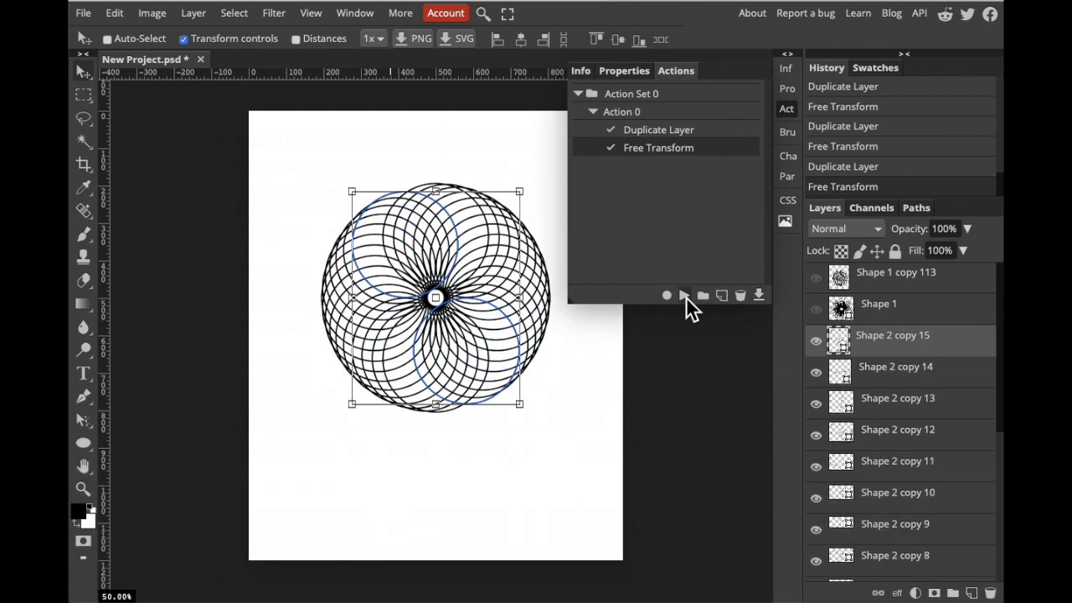
{"action": "left_click", "coordinate": [685, 296]}
{"action": "left_click", "coordinate": [685, 296]}
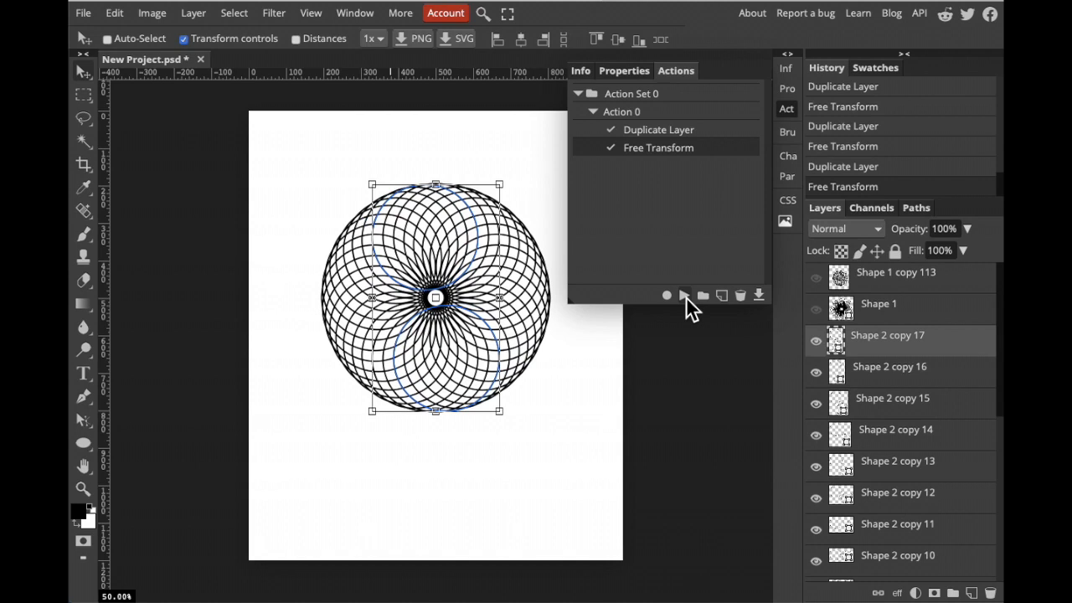